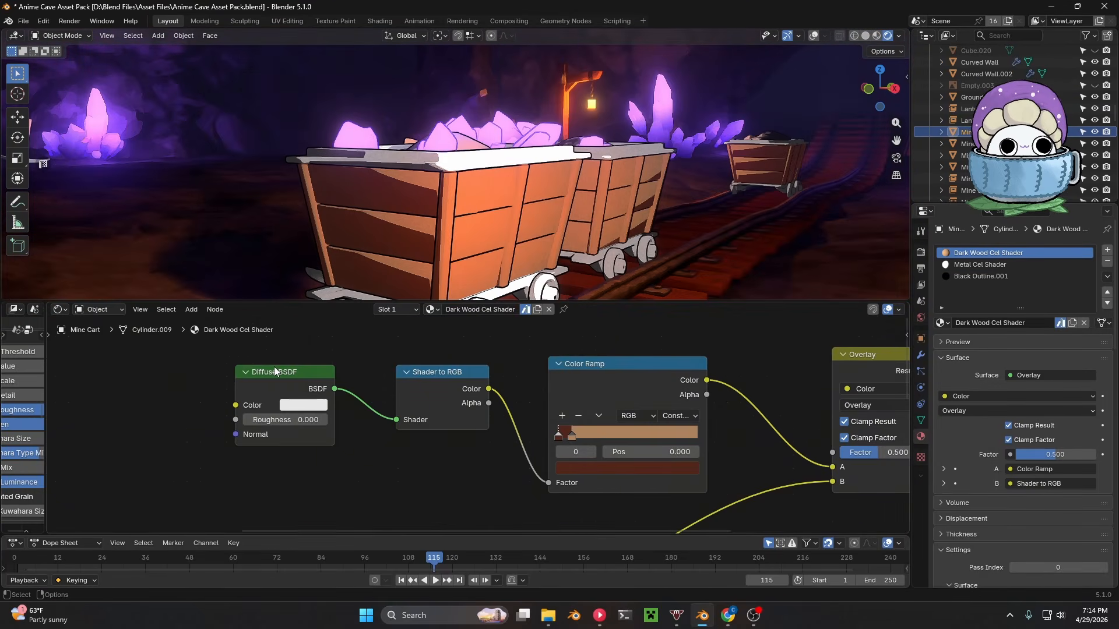
- Examine the mine cart's Dark Wood Cel Shader branch of Diffuse BSDF, Shader to RGB and Color Ramp nodes, and the shaded cart
{"action": "left_click", "coordinate": [446, 405]}
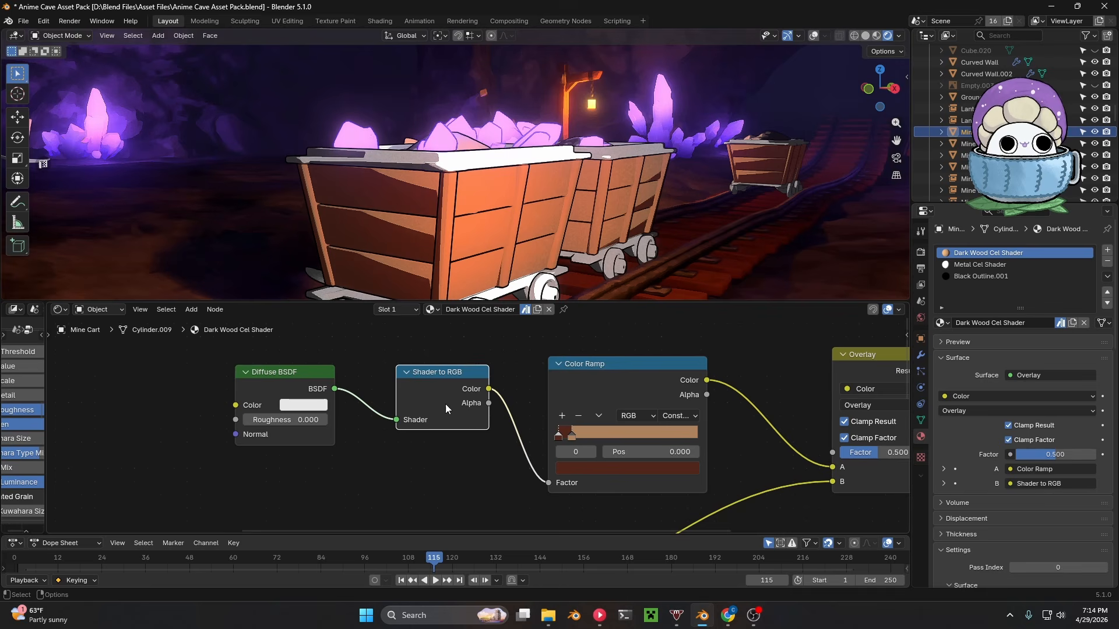
{"action": "left_click", "coordinate": [638, 371]}
{"action": "scroll", "coordinate": [731, 474], "scroll_direction": "right", "scroll_amount": 2, "text": "ctrl"}
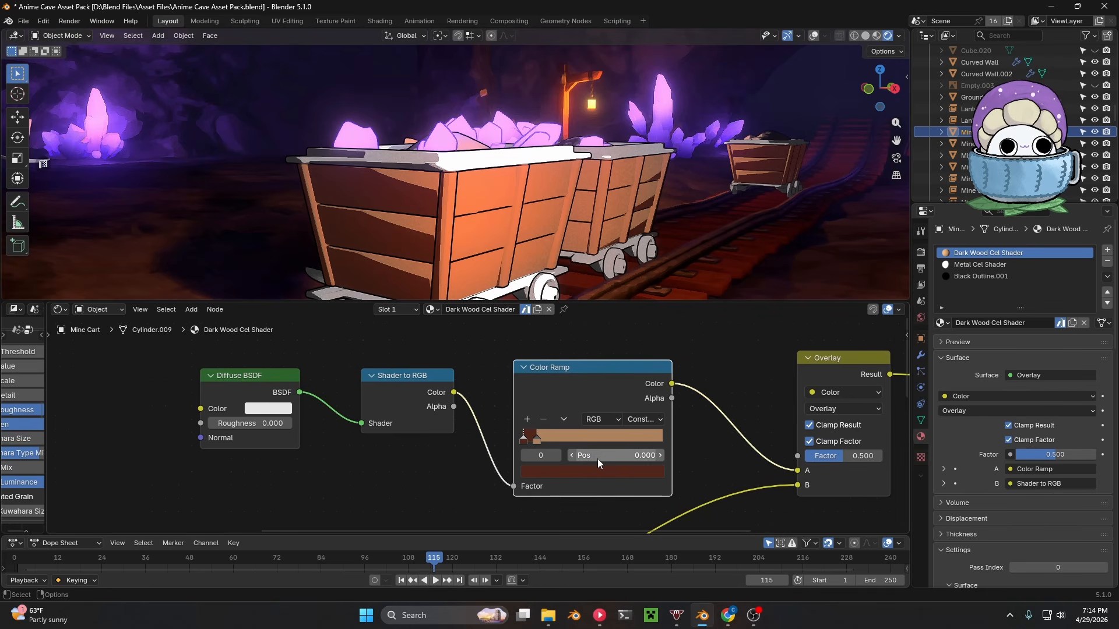
{"action": "scroll", "coordinate": [718, 453], "scroll_direction": "down", "scroll_amount": 2}
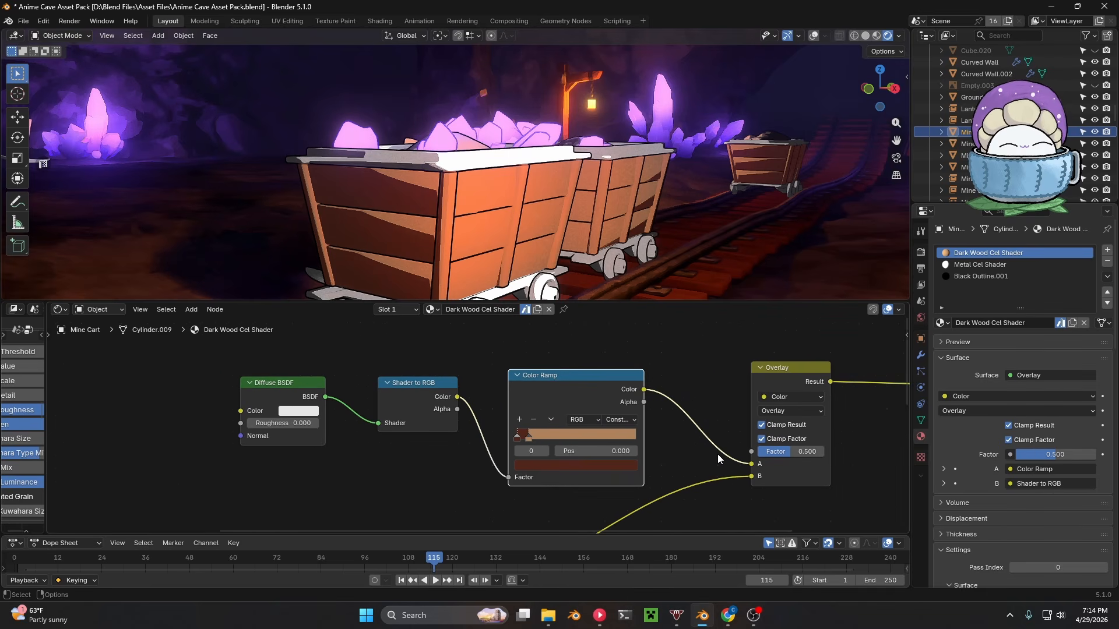
{"action": "middle_click_drag", "start_coordinate": [659, 241], "coordinate": [660, 229]}
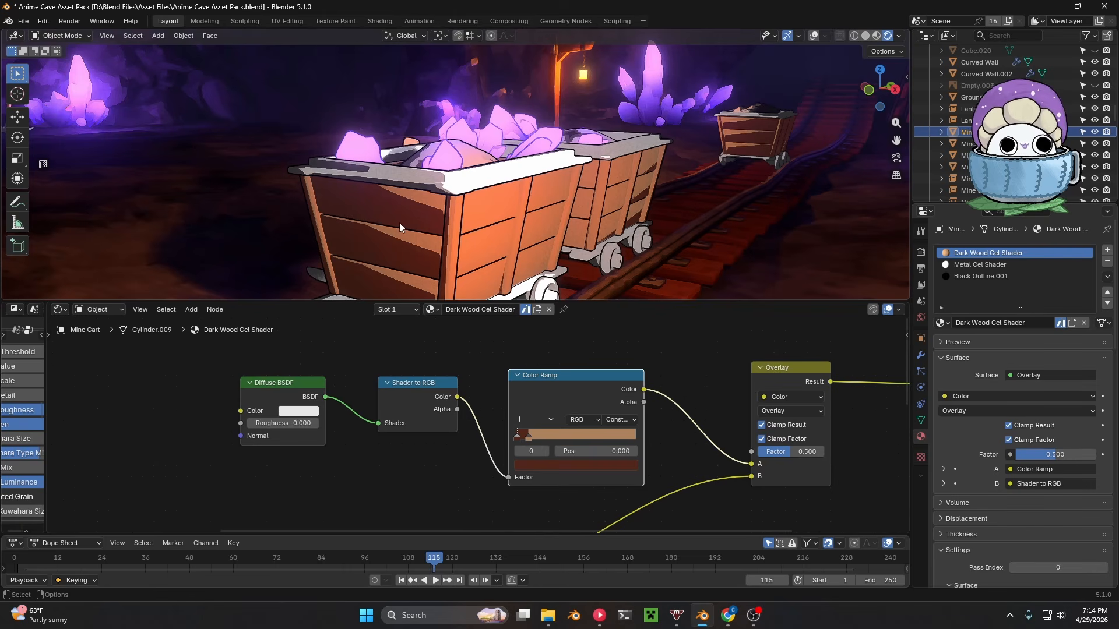
{"action": "middle_click_drag", "start_coordinate": [400, 223], "coordinate": [173, 121]}
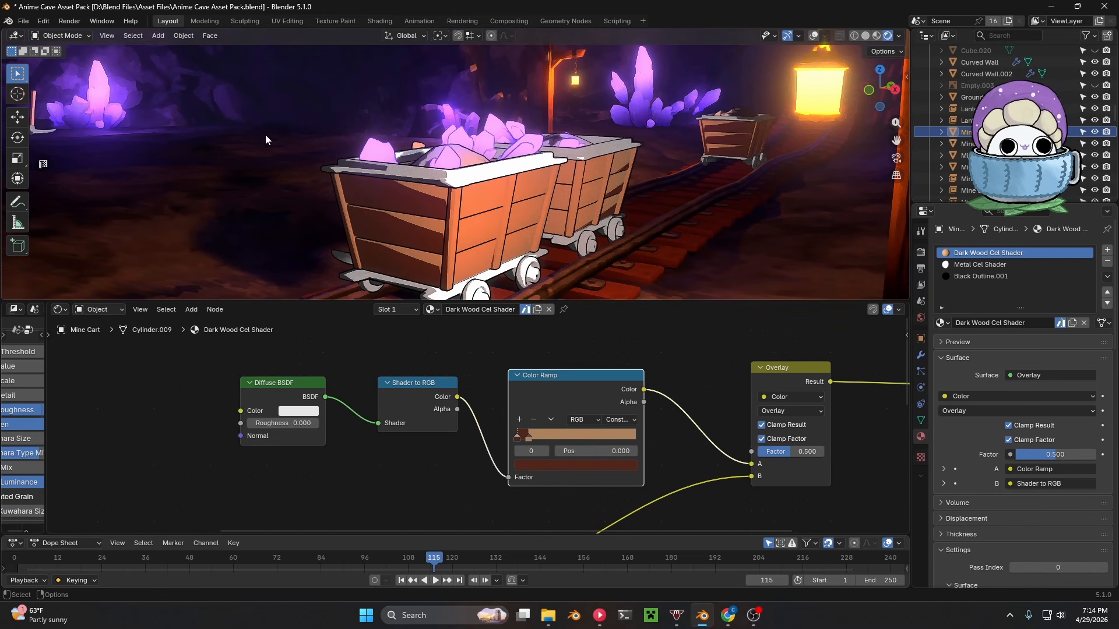
{"action": "scroll", "coordinate": [274, 145], "scroll_direction": "up", "scroll_amount": 2}
{"action": "middle_click_drag", "start_coordinate": [274, 145], "coordinate": [265, 133]}
{"action": "scroll", "coordinate": [476, 425], "scroll_direction": "down", "scroll_amount": 3}
{"action": "left_click_drag", "start_coordinate": [309, 482], "coordinate": [581, 363]}
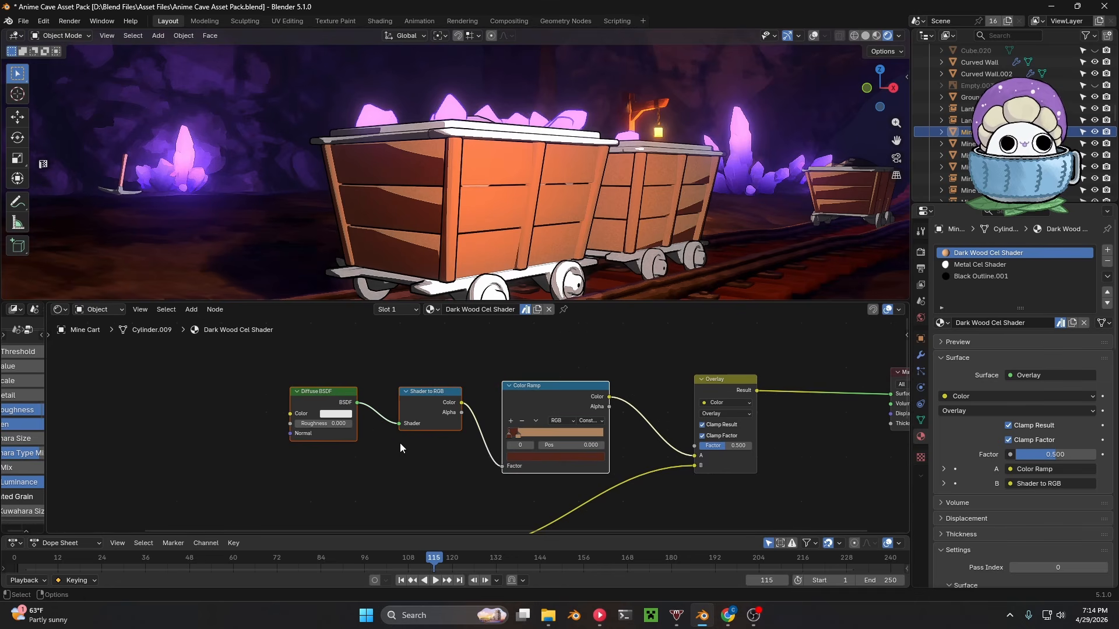
- Examine the Overlay node and the lower branch running from Texture Coordinate, Mix, Mapping and Vector Transform into Diffuse BSDF and Shader to RGB
{"action": "left_click", "coordinate": [720, 394]}
{"action": "middle_click_drag", "start_coordinate": [397, 472], "coordinate": [562, 362]}
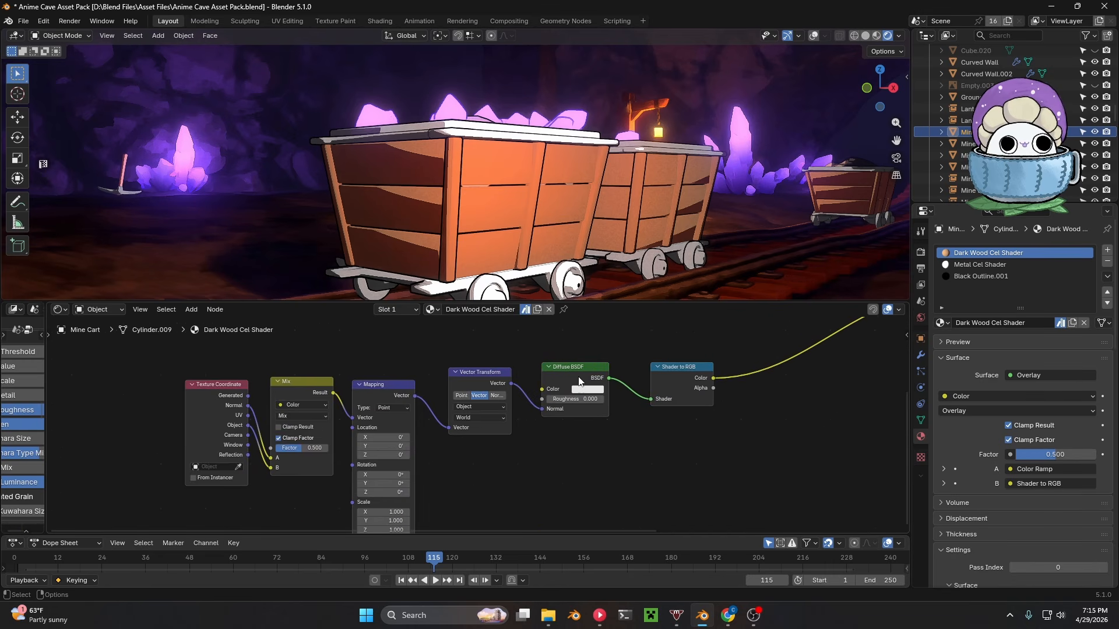
{"action": "left_click", "coordinate": [562, 375]}
{"action": "middle_click_drag", "start_coordinate": [569, 452], "coordinate": [270, 428]}
{"action": "middle_click_drag", "start_coordinate": [462, 122], "coordinate": [535, 227]}
{"action": "scroll", "coordinate": [491, 407], "scroll_direction": "down", "scroll_amount": 3}
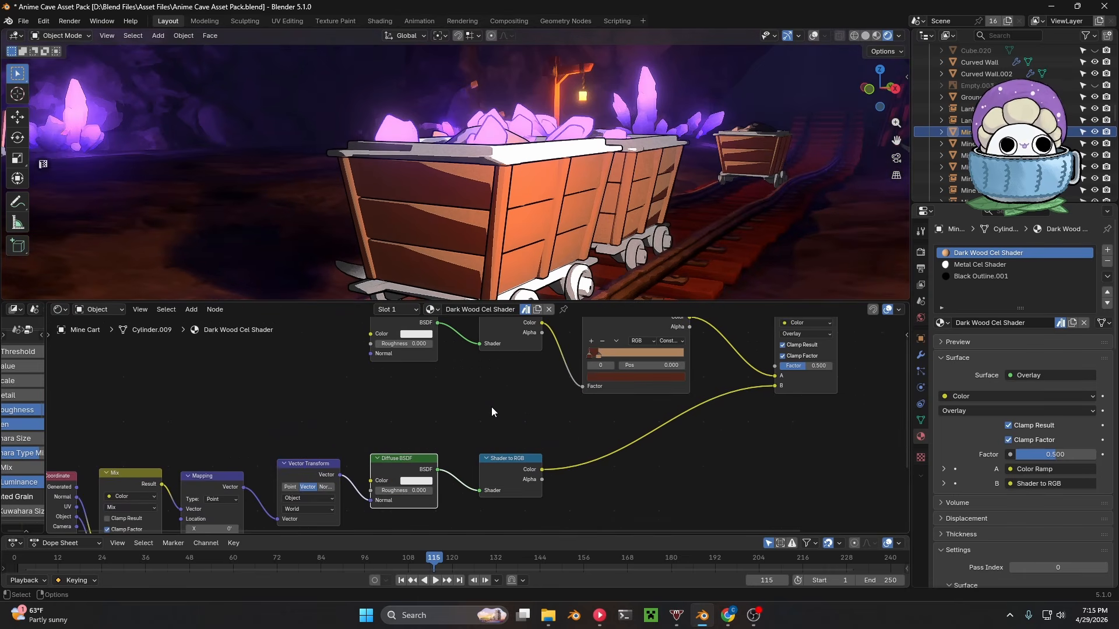
{"action": "left_click_drag", "start_coordinate": [185, 486], "coordinate": [513, 421]}
{"action": "key", "text": "g"}
{"action": "left_click", "coordinate": [495, 393]}
{"action": "left_click", "coordinate": [483, 378]}
{"action": "scroll", "coordinate": [600, 376], "scroll_direction": "up", "scroll_amount": 5}
{"action": "middle_click_drag", "start_coordinate": [603, 376], "coordinate": [529, 421]}
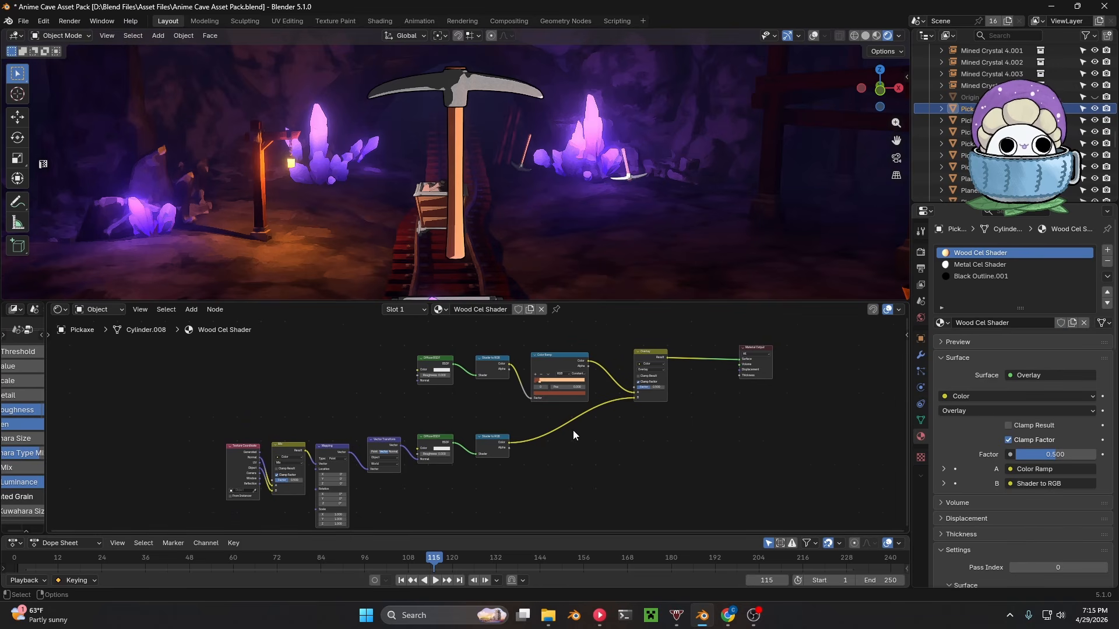
- Add a Diffuse BSDF node in an empty area of the pickaxe's Wood Cel Shader node tree
{"action": "middle_click_drag", "start_coordinate": [573, 435], "coordinate": [547, 462]}
{"action": "scroll", "coordinate": [558, 429], "scroll_direction": "up", "scroll_amount": 6}
{"action": "scroll", "coordinate": [589, 352], "scroll_direction": "up", "scroll_amount": 4}
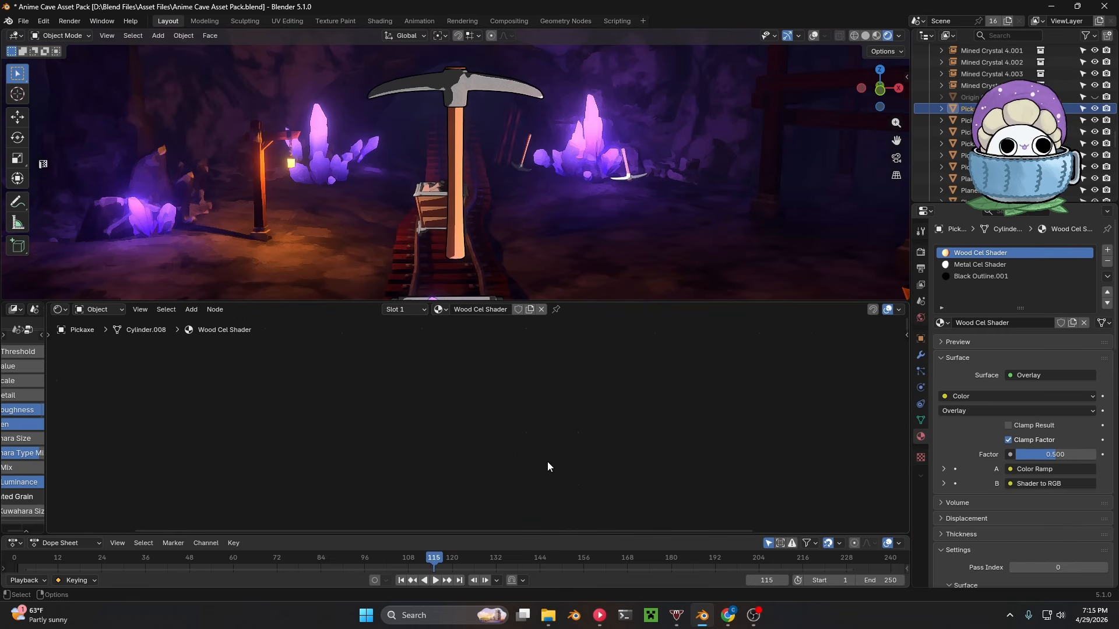
{"action": "key", "text": "shift+a"}
{"action": "type", "text": "diff"}
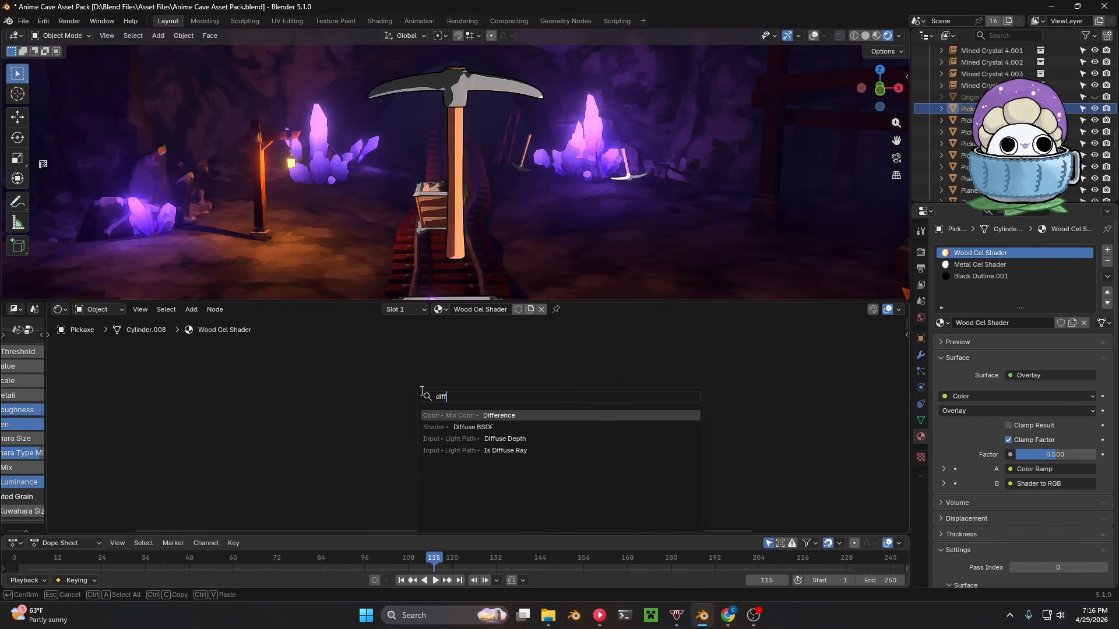
{"action": "key", "text": "Down"}
{"action": "key", "text": "Return"}
{"action": "left_click", "coordinate": [274, 382]}
- Add a Shader to RGB node beside the new Diffuse BSDF and feed the BSDF output into it
{"action": "key", "text": "shift+a"}
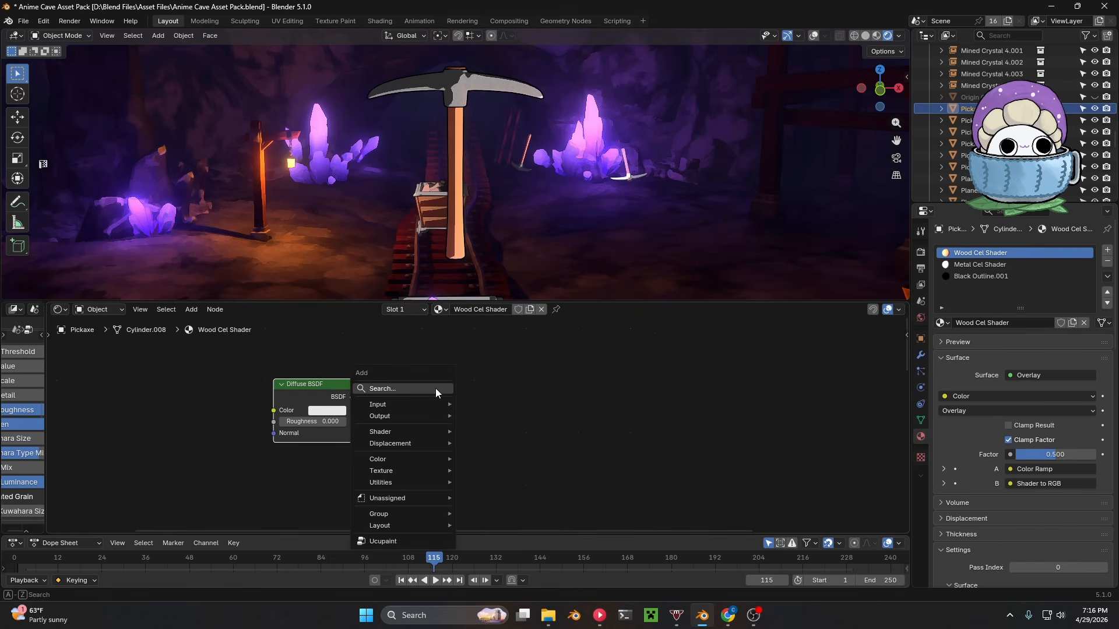
{"action": "left_click", "coordinate": [435, 388]}
{"action": "type", "text": "shader to"}
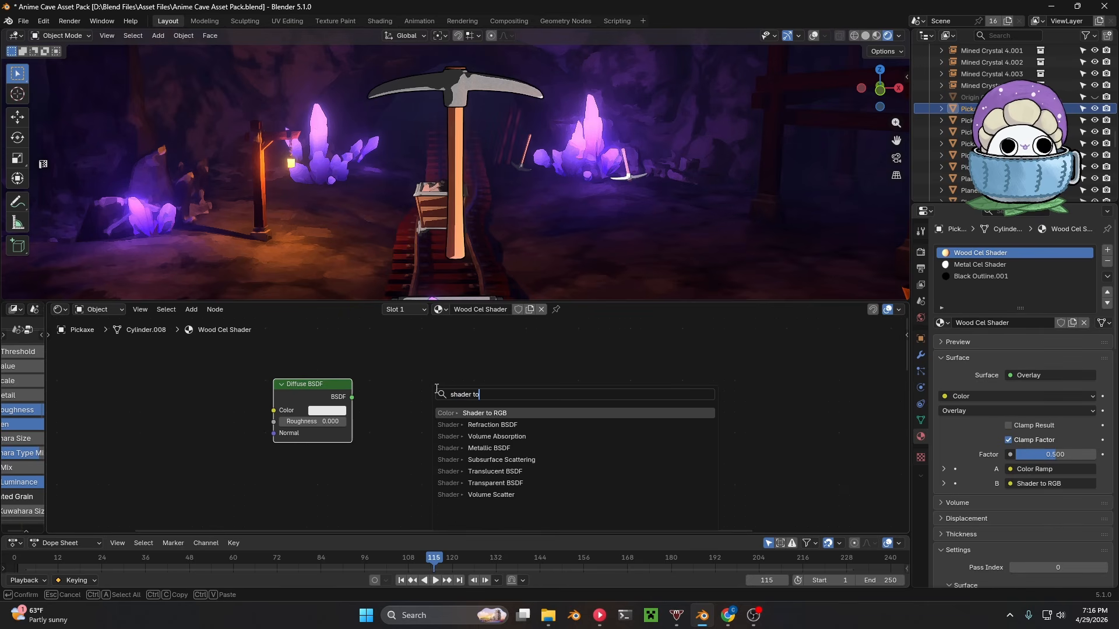
{"action": "key", "text": "Return"}
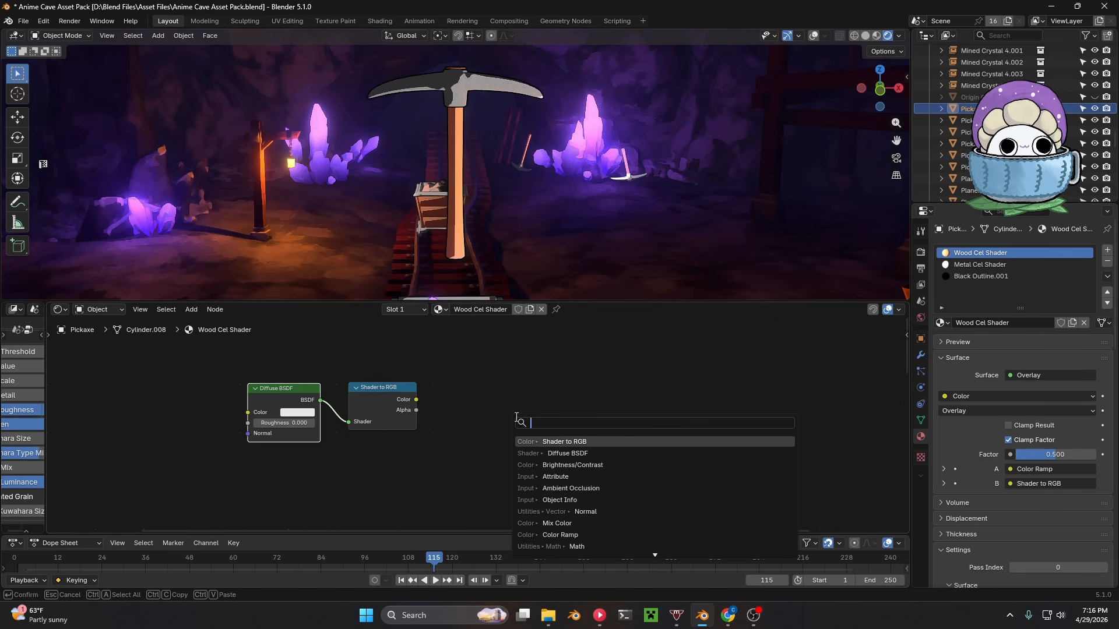
{"action": "type", "text": "col"}
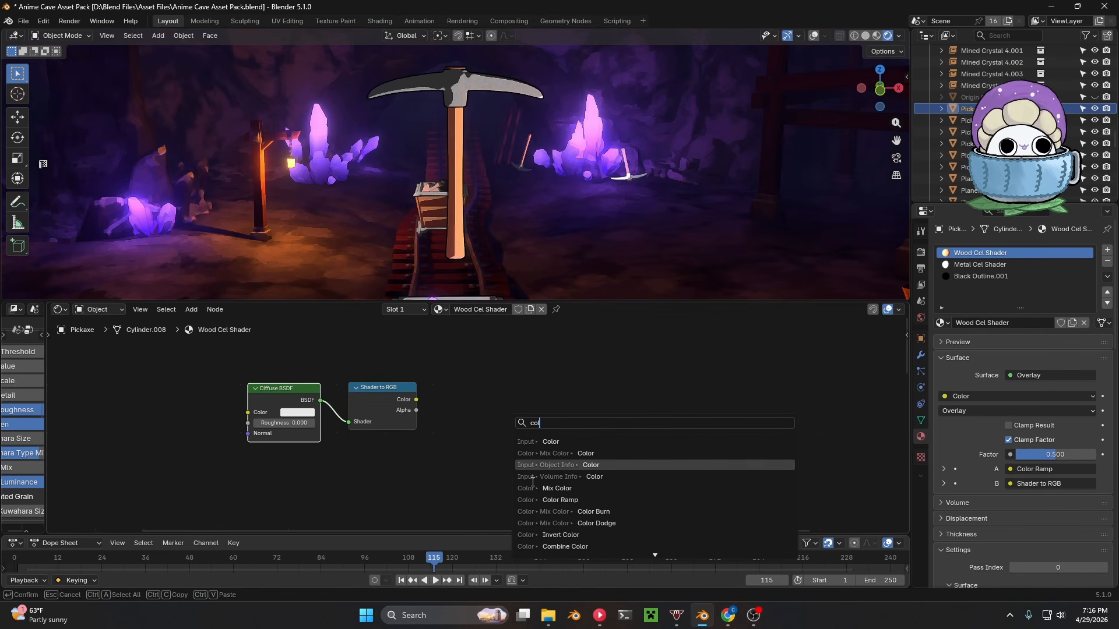
{"action": "left_click", "coordinate": [535, 441]}
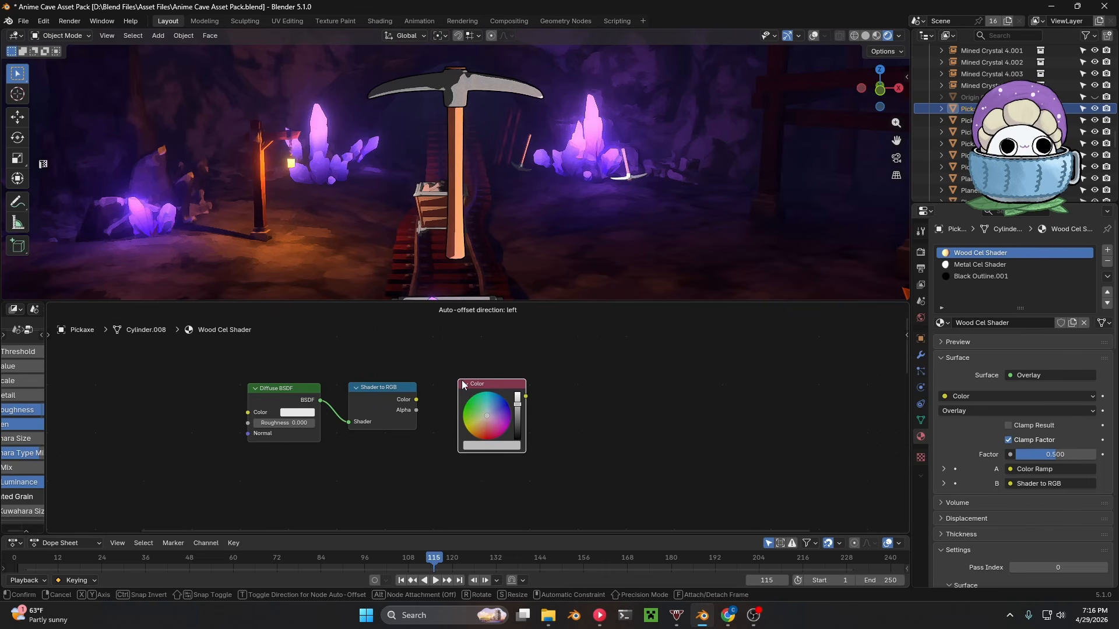
{"action": "key", "text": "Escape"}
{"action": "key", "text": "shift+a"}
{"action": "type", "text": "overlay"}
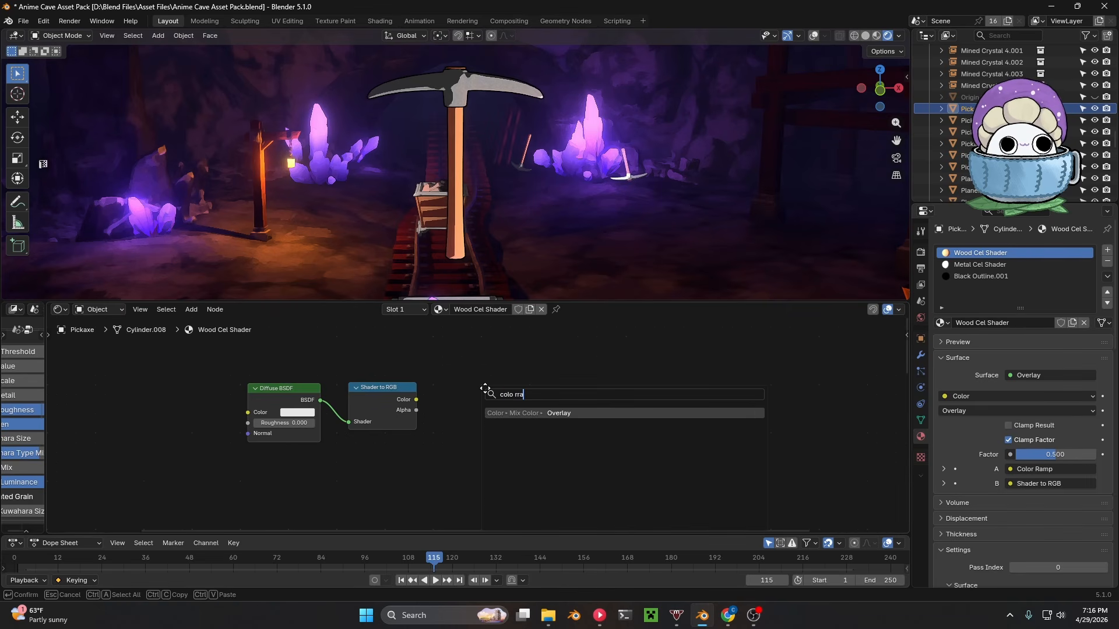
{"action": "key", "text": "Return"}
{"action": "key", "text": "Escape"}
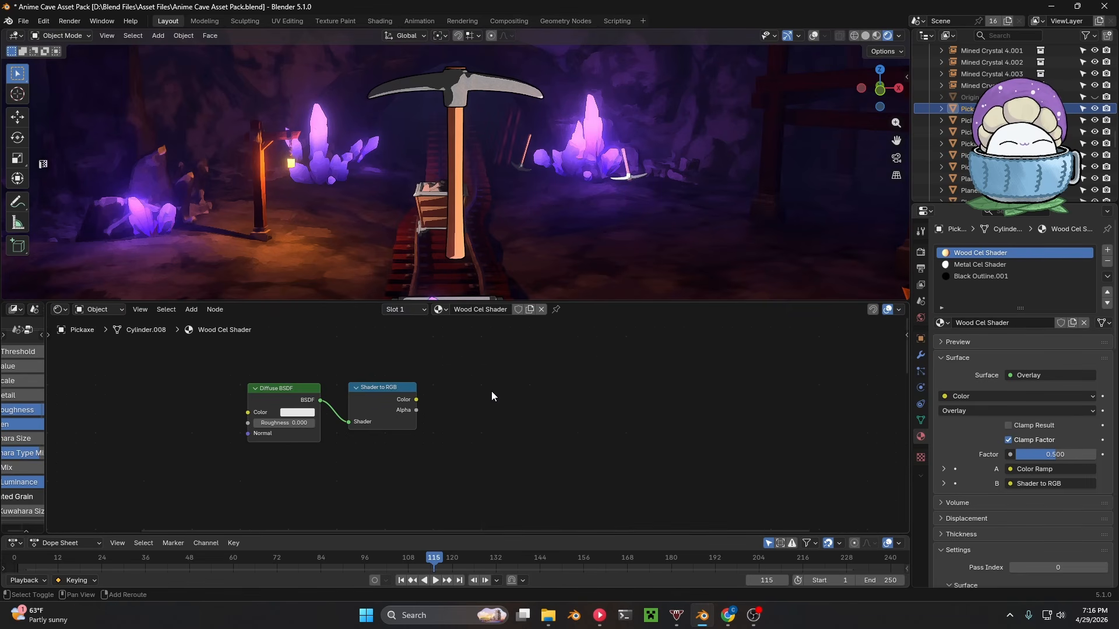
- Add a Color Ramp node after Shader to RGB and connect the Color output to its Factor input
{"action": "key", "text": "shift+a"}
{"action": "type", "text": "color ramp"}
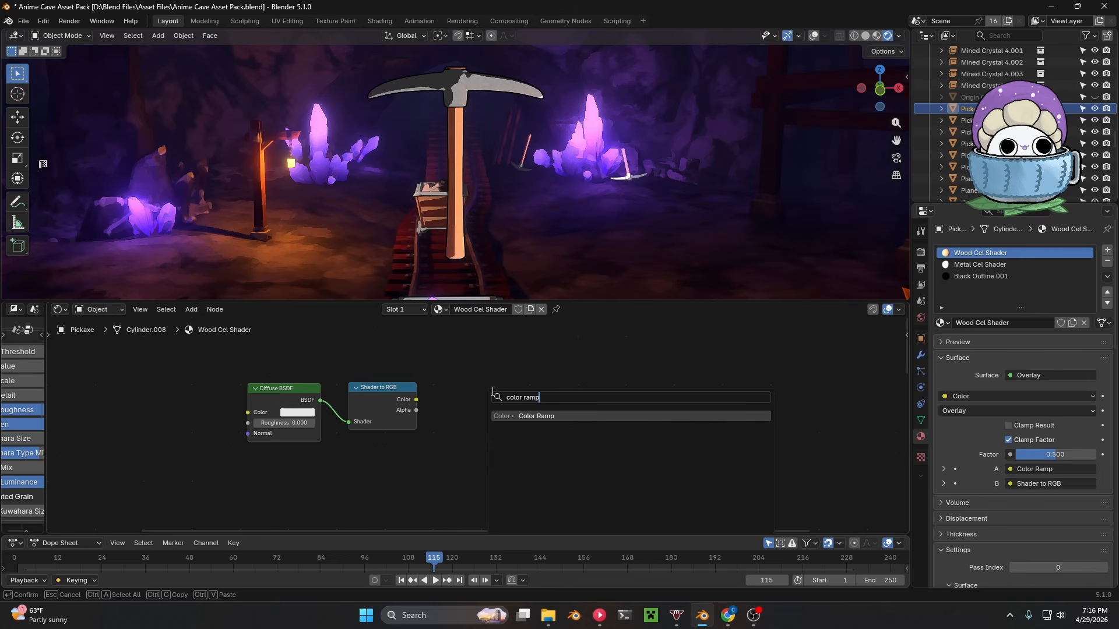
{"action": "key", "text": "Return"}
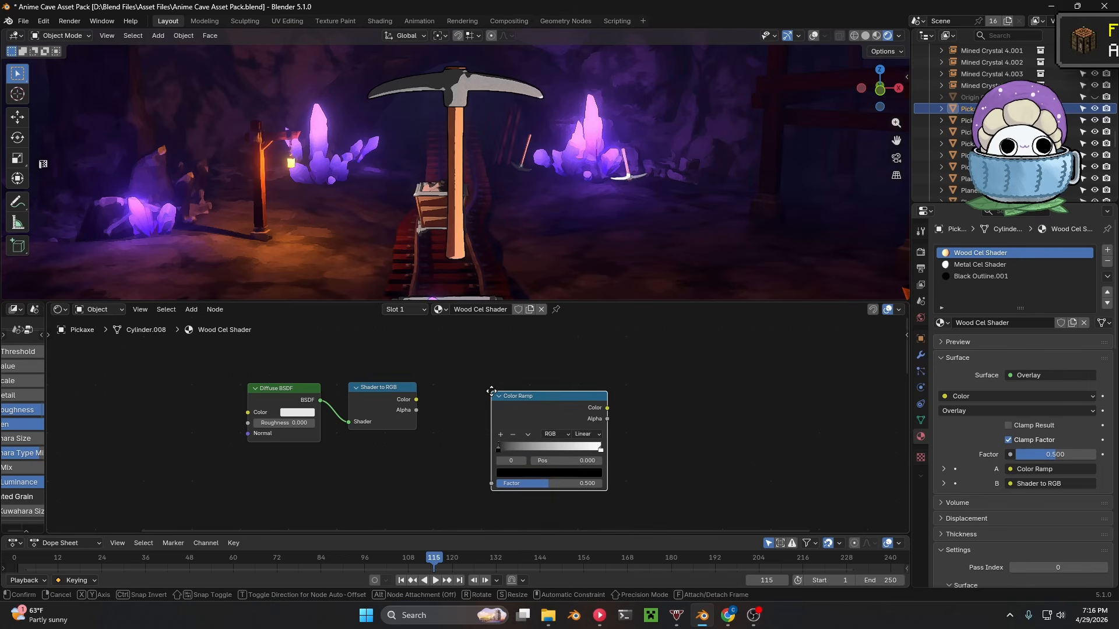
{"action": "left_click", "coordinate": [445, 382]}
{"action": "left_click_drag", "start_coordinate": [416, 400], "coordinate": [465, 455]}
- Set the Color Ramp's interpolation to Constant and route its color to the material output for preview on the pickaxe
{"action": "left_click", "coordinate": [540, 424]}
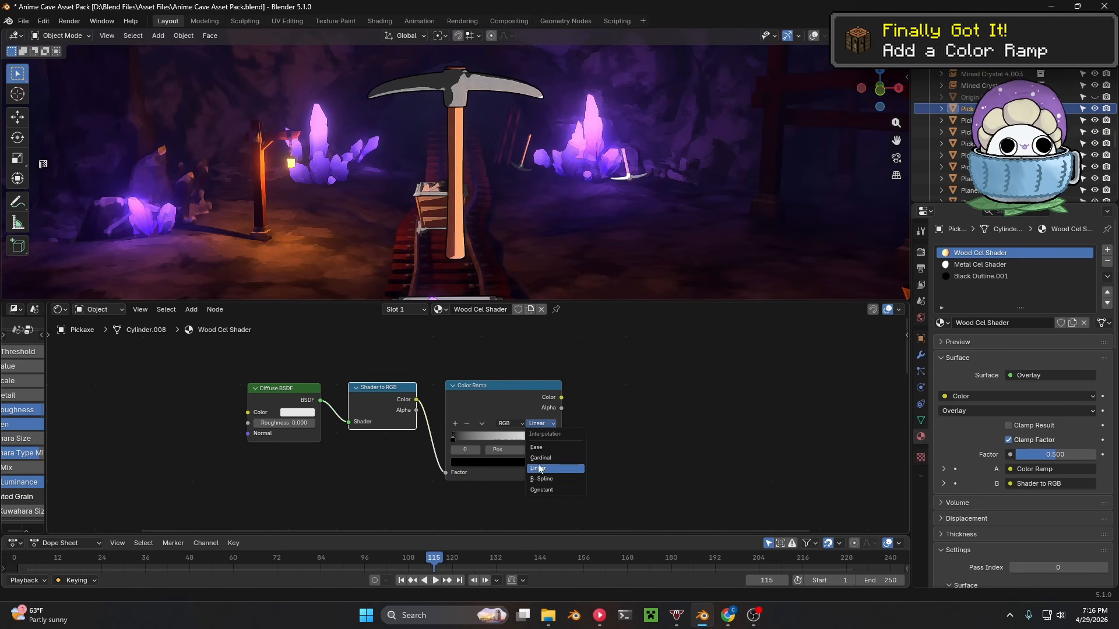
{"action": "left_click", "coordinate": [561, 460]}
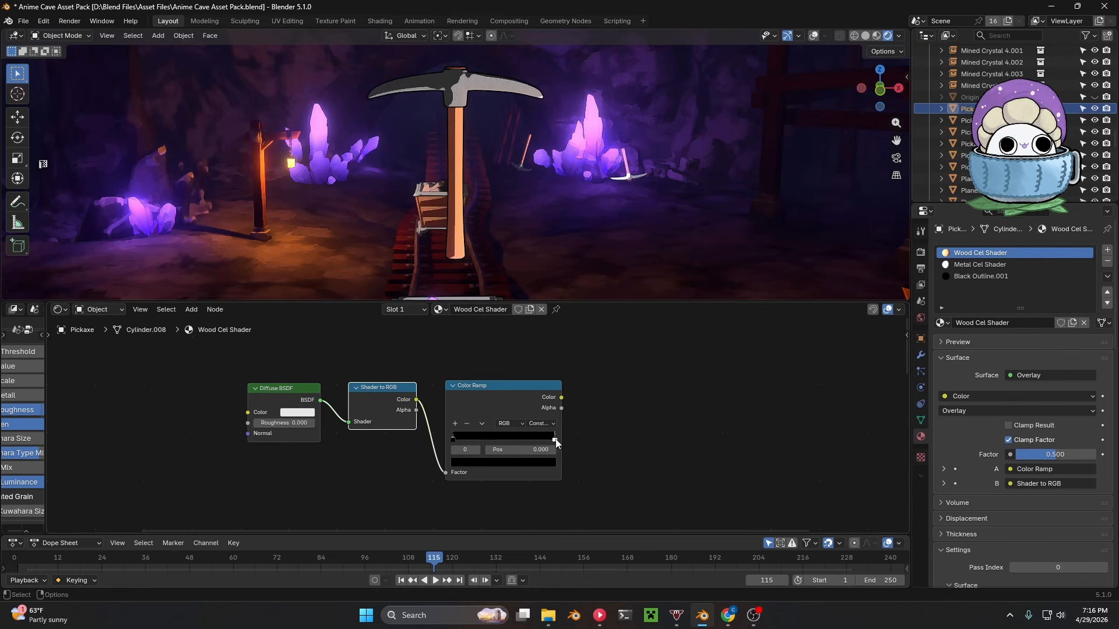
{"action": "left_click", "coordinate": [516, 400], "text": "ctrl+shift"}
{"action": "middle_click_drag", "start_coordinate": [528, 145], "coordinate": [499, 224]}
{"action": "scroll", "coordinate": [489, 215], "scroll_direction": "up", "scroll_amount": 3}
{"action": "scroll", "coordinate": [495, 224], "scroll_direction": "down", "scroll_amount": 2}
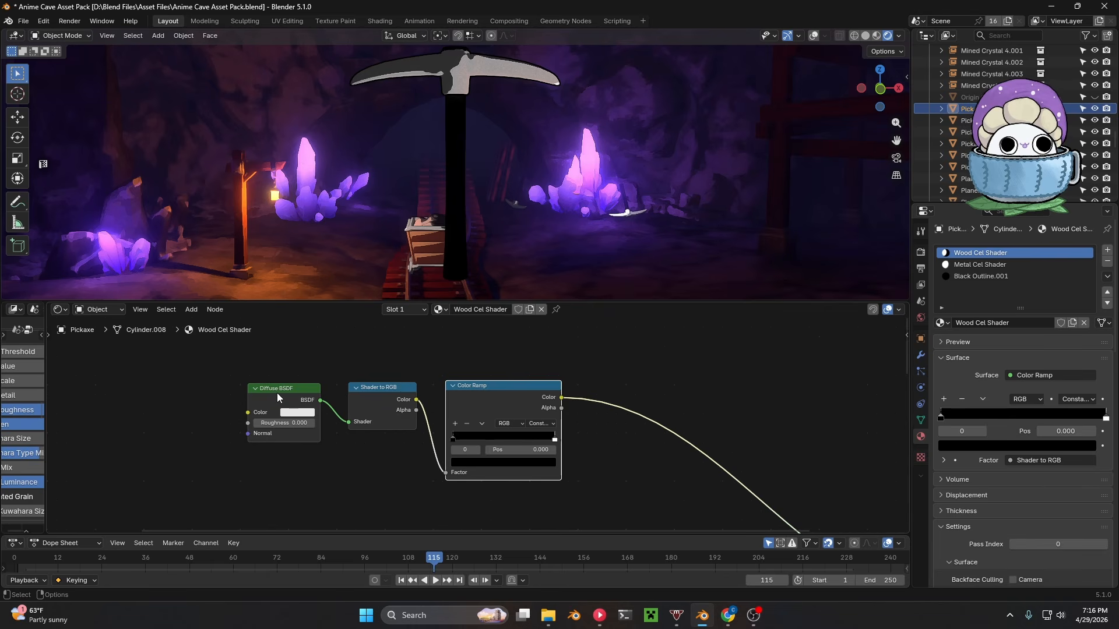
- Move the Color Ramp's white stop to position 0.186 and check the light and shadow split on the handle
{"action": "mouse_move", "coordinate": [554, 438]}
{"action": "left_mouse_down"}
{"action": "mouse_move", "coordinate": [467, 440]}
{"action": "mouse_move", "coordinate": [466, 382]}
{"action": "left_mouse_up"}
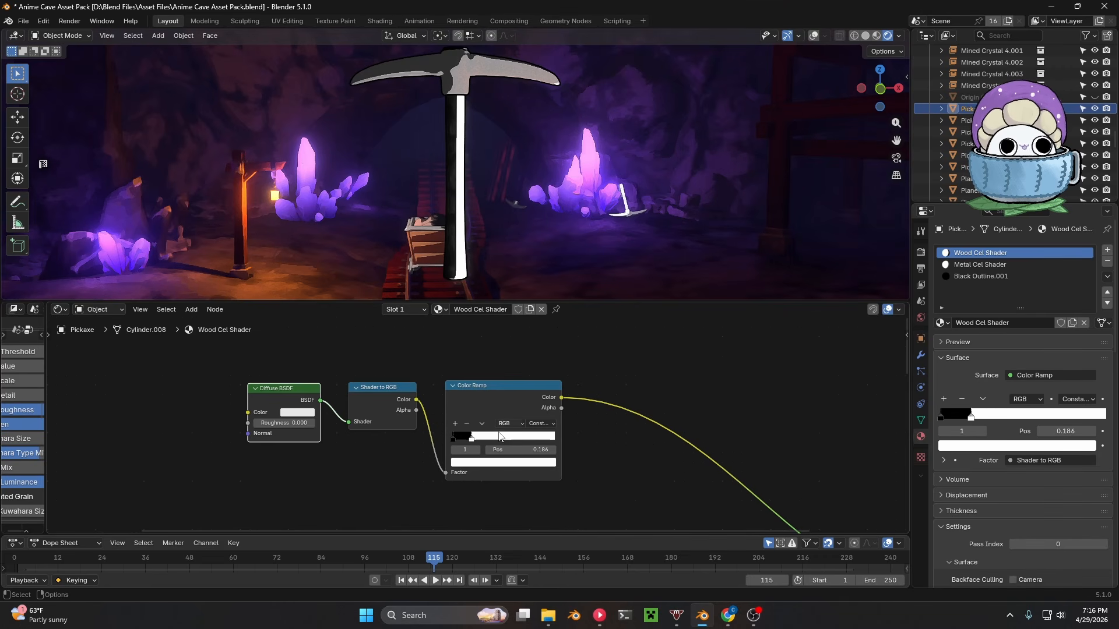
{"action": "scroll", "coordinate": [498, 437], "scroll_direction": "up", "scroll_amount": 2}
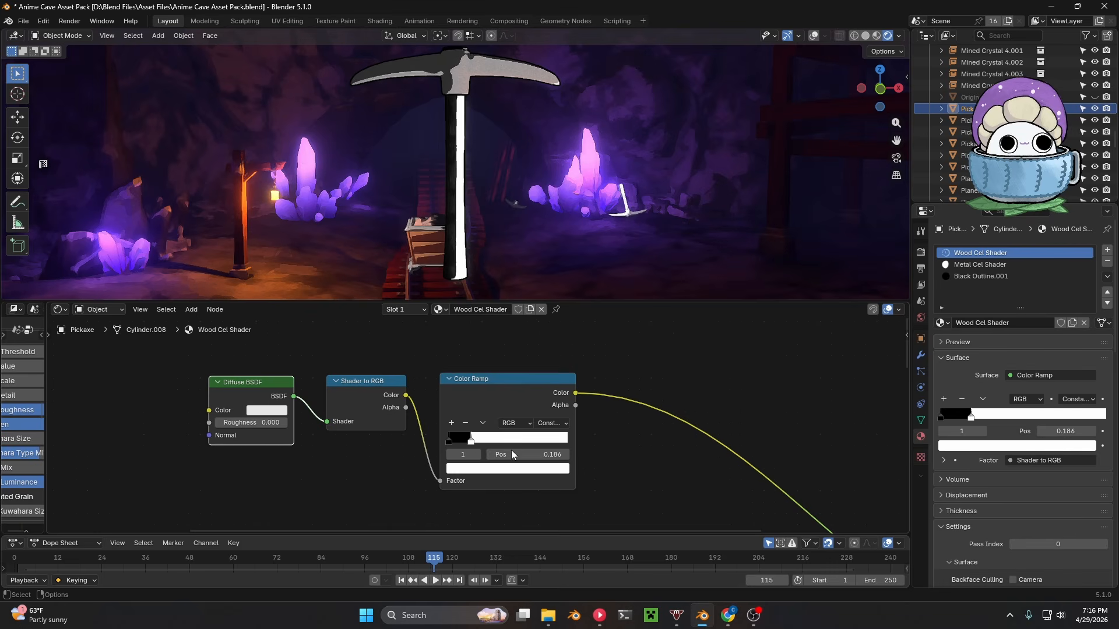
{"action": "left_click", "coordinate": [534, 455]}
{"action": "left_click", "coordinate": [628, 452]}
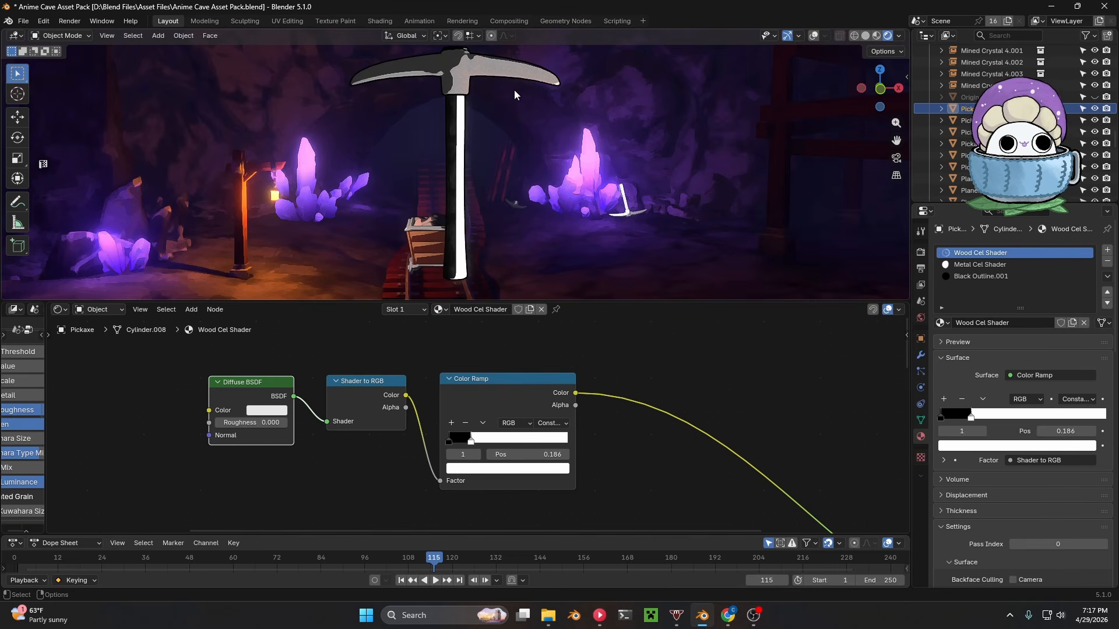
{"action": "middle_click_drag", "start_coordinate": [514, 90], "coordinate": [475, 124]}
{"action": "scroll", "coordinate": [475, 123], "scroll_direction": "up", "scroll_amount": 2}
{"action": "middle_click_drag", "start_coordinate": [535, 192], "coordinate": [580, 163]}
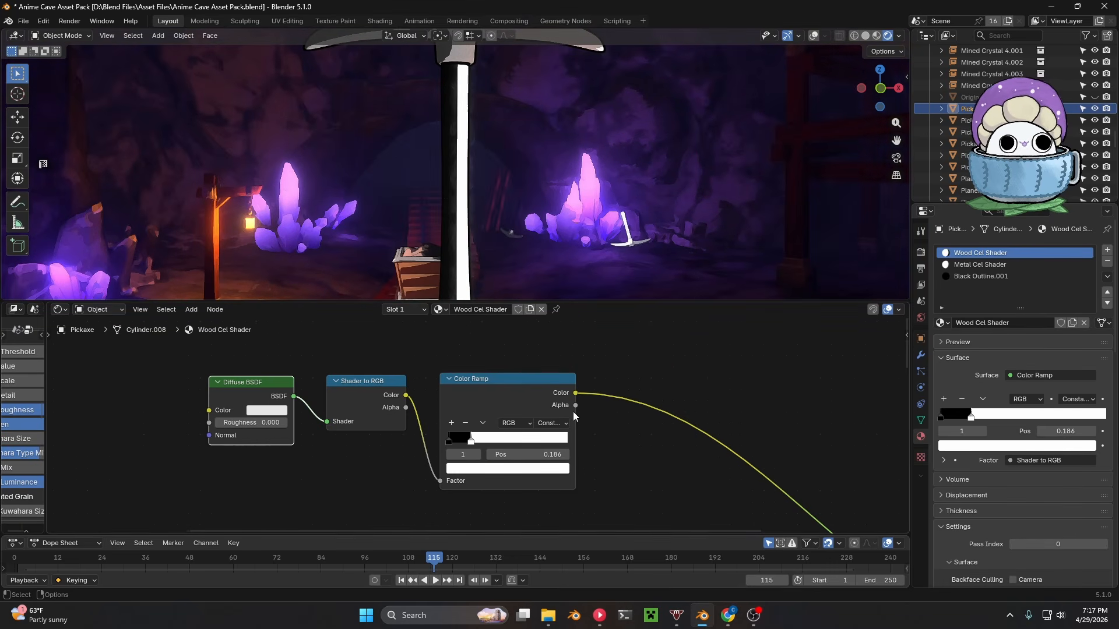
- Insert an Overlay mix node after the Color Ramp and place a second Diffuse BSDF and Shader to RGB pair below the first
{"action": "scroll", "coordinate": [572, 411], "scroll_direction": "down", "scroll_amount": 2}
{"action": "key", "text": "shift+a"}
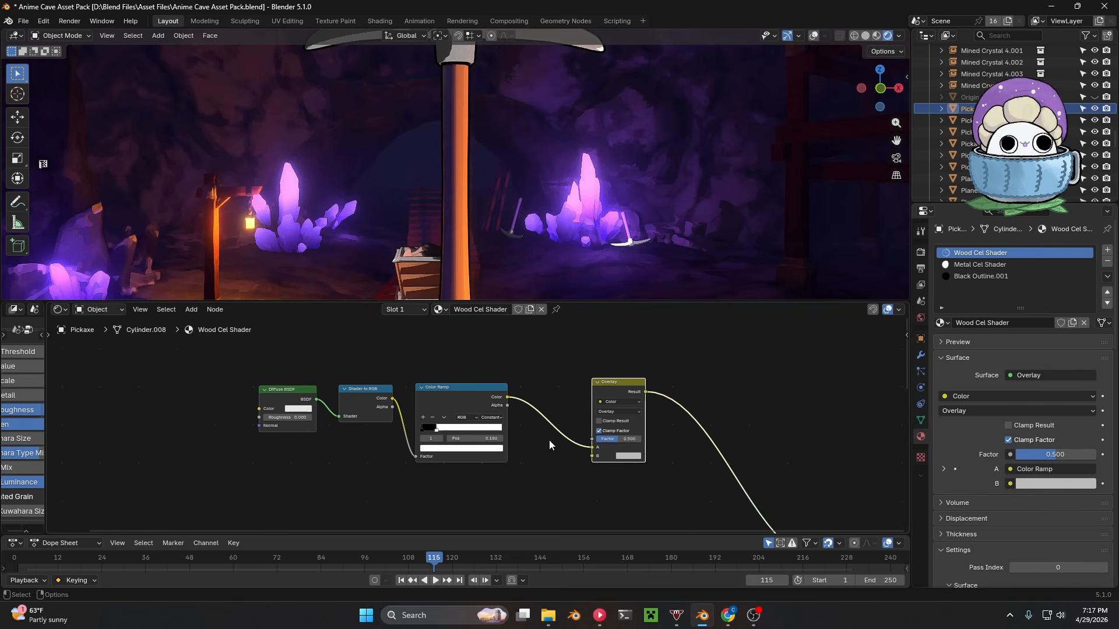
{"action": "middle_click_drag", "start_coordinate": [549, 440], "coordinate": [592, 408]}
{"action": "scroll", "coordinate": [592, 408], "scroll_direction": "down", "scroll_amount": 3}
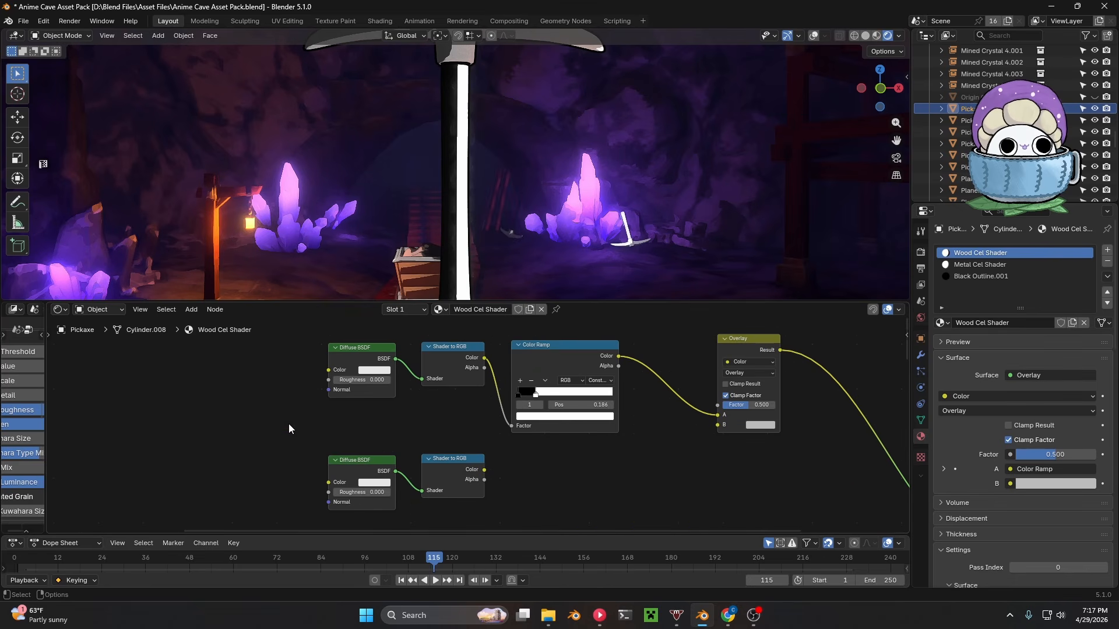
{"action": "left_click_drag", "start_coordinate": [289, 425], "coordinate": [479, 479]}
{"action": "middle_click_drag", "start_coordinate": [274, 474], "coordinate": [292, 456]}
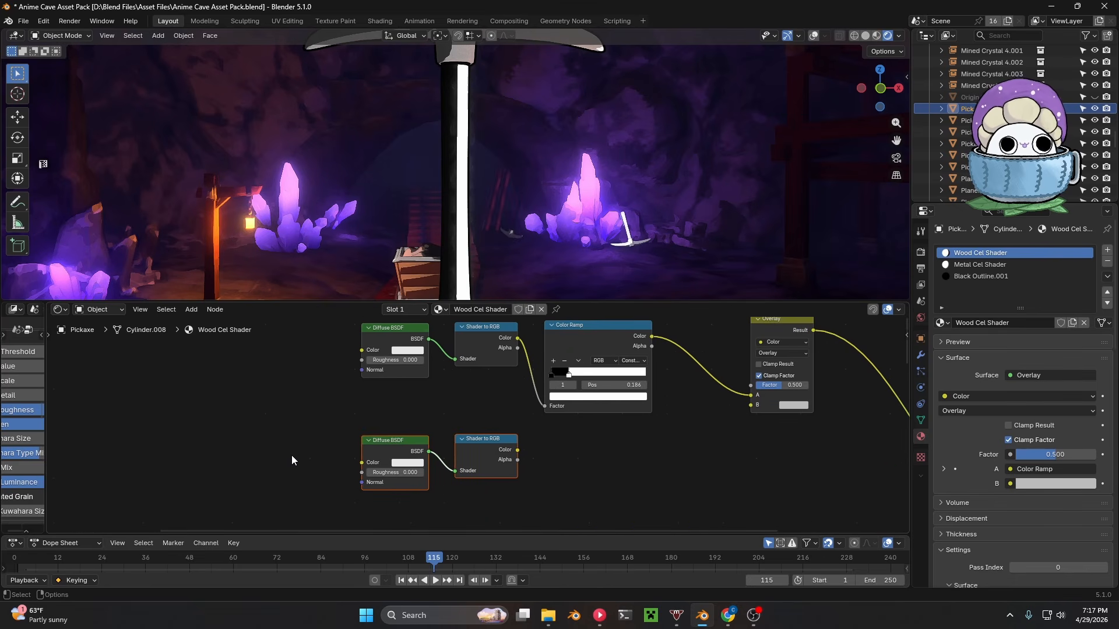
- Generate a Texture Coordinate and Mapping setup for the lower Diffuse BSDF and delete its Image Texture node
{"action": "left_click", "coordinate": [412, 455]}
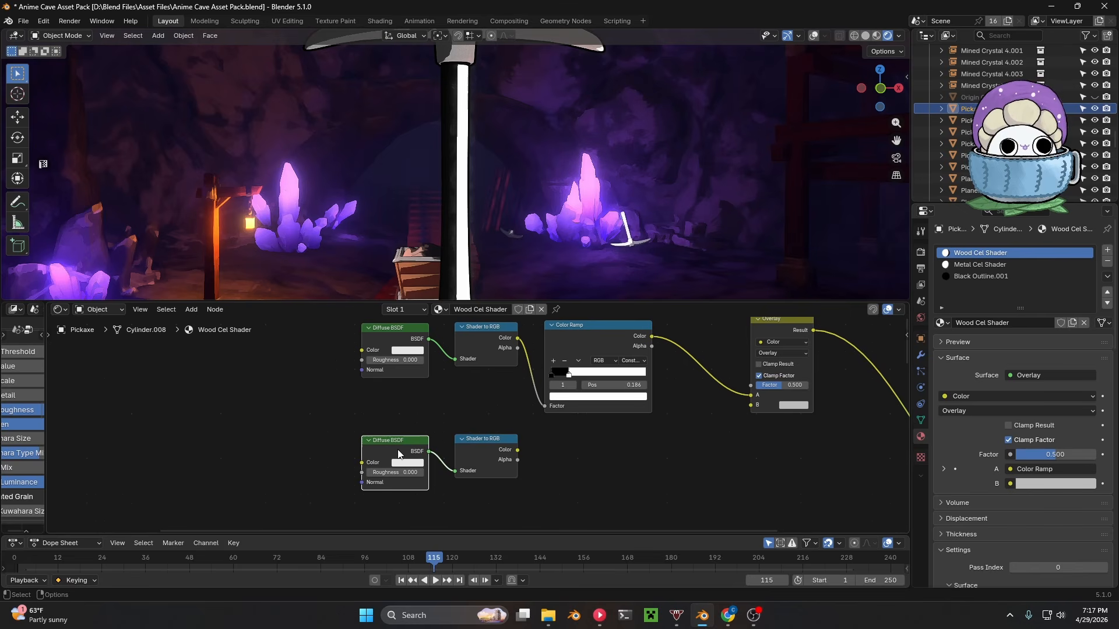
{"action": "key", "text": "ctrl+t"}
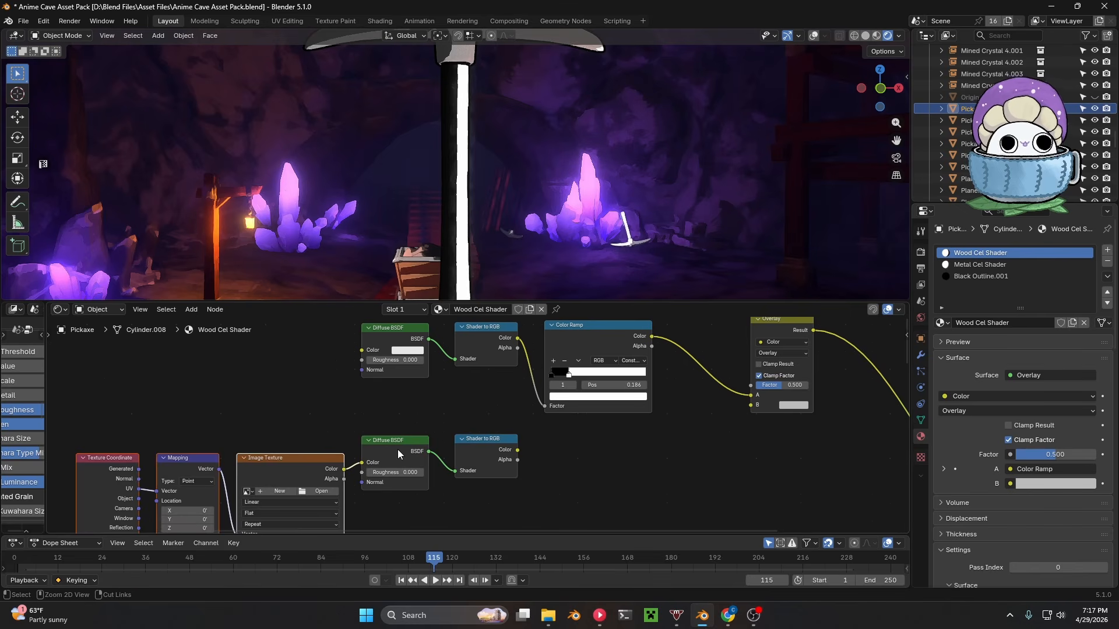
{"action": "middle_click_drag", "start_coordinate": [289, 471], "coordinate": [378, 415]}
{"action": "scroll", "coordinate": [379, 415], "scroll_direction": "down", "scroll_amount": 2}
{"action": "key", "text": "x"}
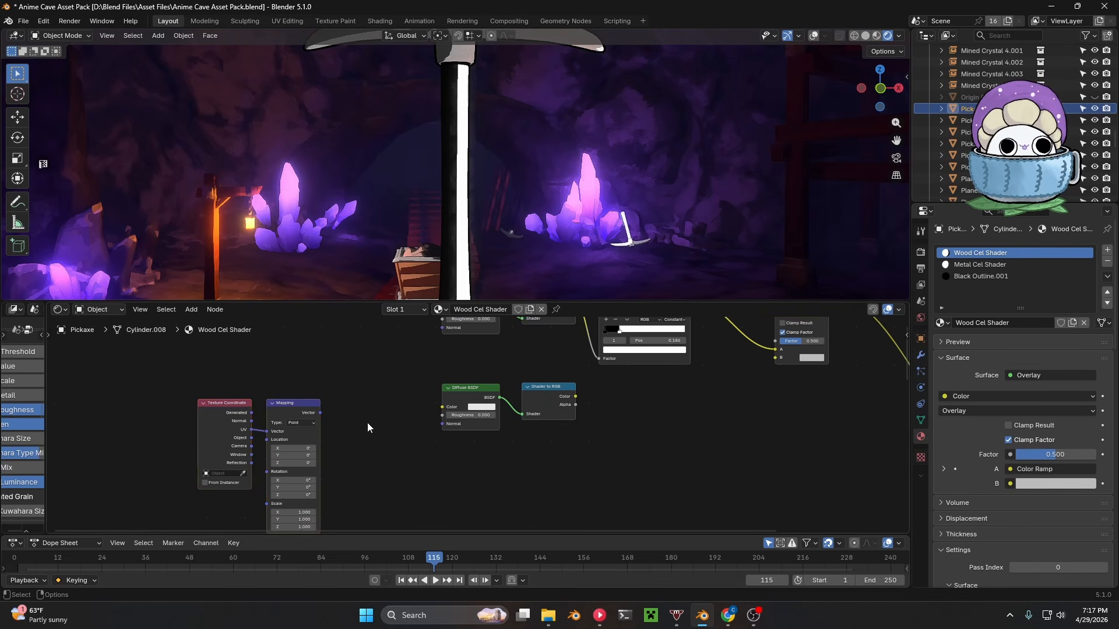
- Move the Texture Coordinate and Mapping nodes closer to the lower Diffuse BSDF, leaving a wider gap between the two
{"action": "left_click_drag", "start_coordinate": [367, 424], "coordinate": [236, 451]}
{"action": "key", "text": "g"}
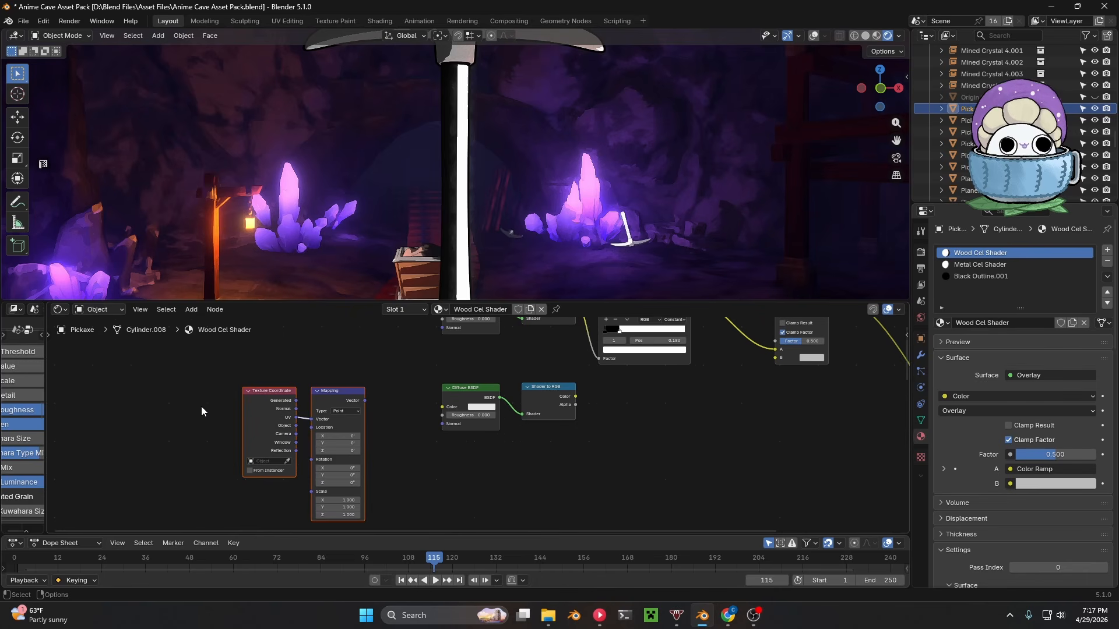
{"action": "key", "text": "x"}
{"action": "left_click", "coordinate": [215, 417]}
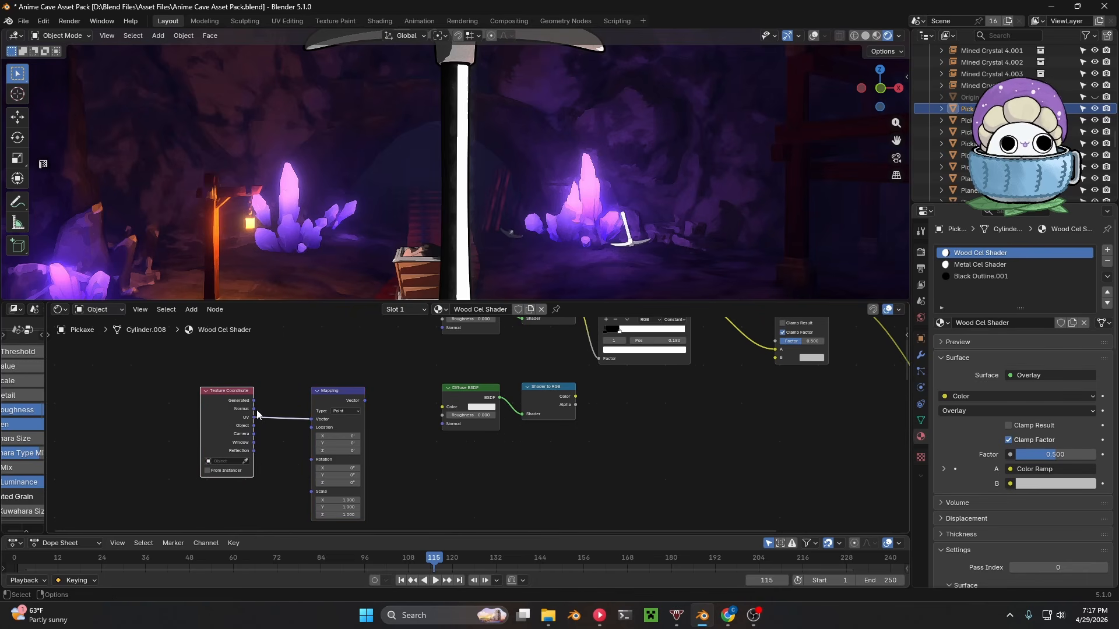
- Duplicate the final Overlay node and insert the copy between the Texture Coordinate and Mapping nodes
{"action": "middle_click_drag", "start_coordinate": [723, 326], "coordinate": [702, 366]}
{"action": "left_click", "coordinate": [777, 337]}
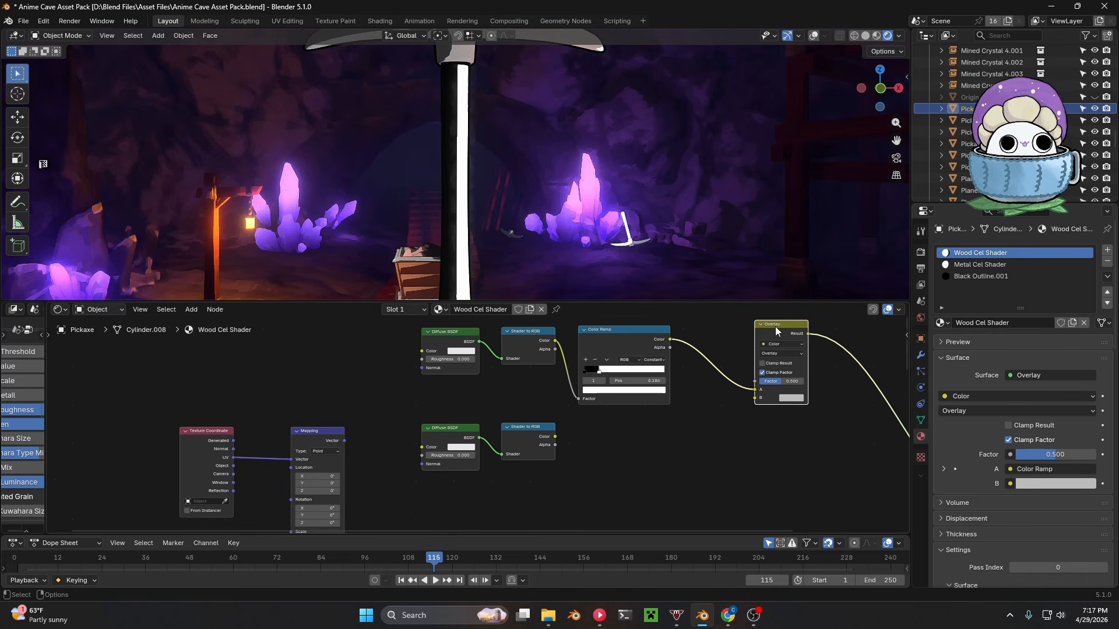
{"action": "key", "text": "shift+d"}
{"action": "left_click", "coordinate": [258, 429]}
{"action": "middle_click_drag", "start_coordinate": [447, 410], "coordinate": [473, 378]}
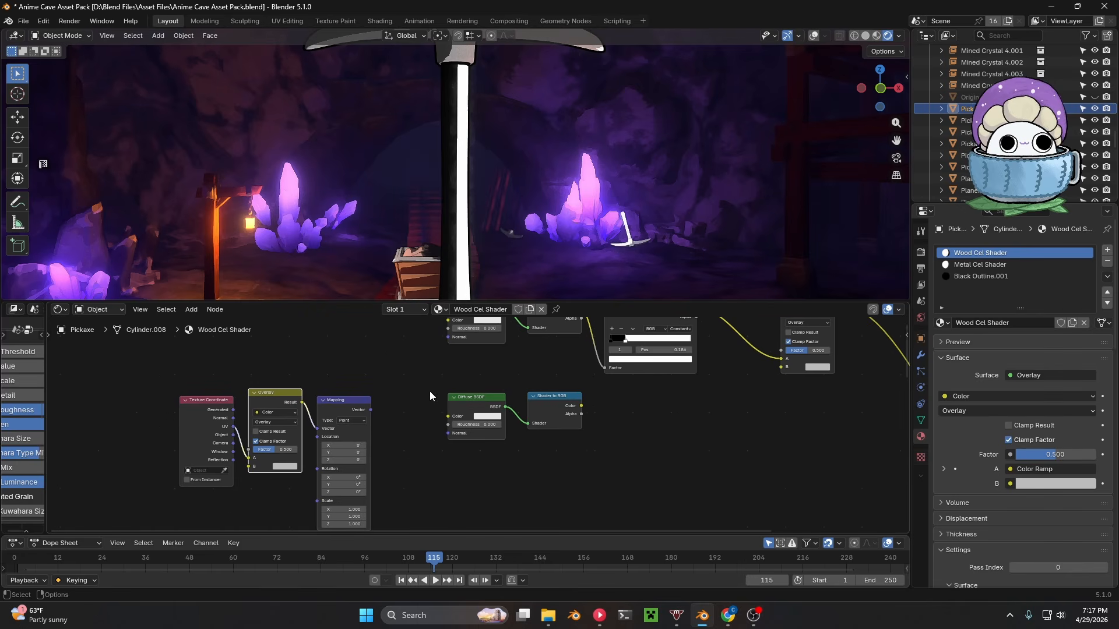
{"action": "scroll", "coordinate": [239, 472], "scroll_direction": "up", "scroll_amount": 1}
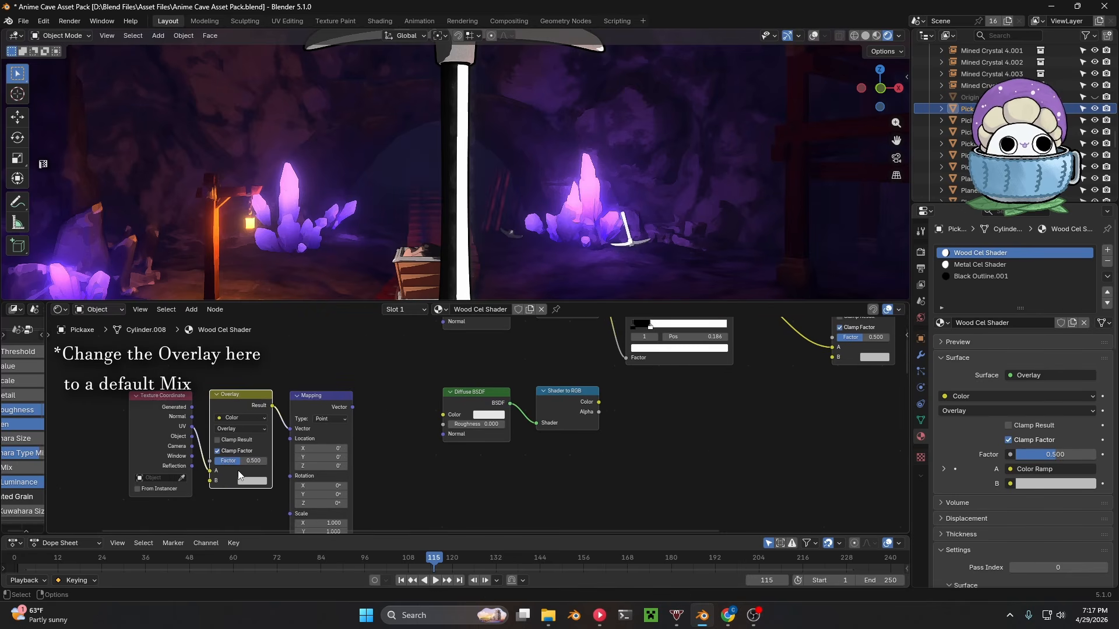
- Connect the Texture Coordinate's Normal and Object outputs to inputs A and B of the copied Overlay node
{"action": "middle_click_drag", "start_coordinate": [239, 475], "coordinate": [253, 464]}
{"action": "left_click_drag", "start_coordinate": [208, 409], "coordinate": [370, 402]}
{"action": "scroll", "coordinate": [370, 450], "scroll_direction": "down", "scroll_amount": 1}
{"action": "key", "text": "g"}
{"action": "left_click", "coordinate": [325, 399]}
- Add a Vector Transform node and wire it between the Mapping node and the lower Diffuse BSDF's Normal input
{"action": "left_click", "coordinate": [402, 393]}
{"action": "key", "text": "shift+a"}
{"action": "left_click", "coordinate": [411, 391]}
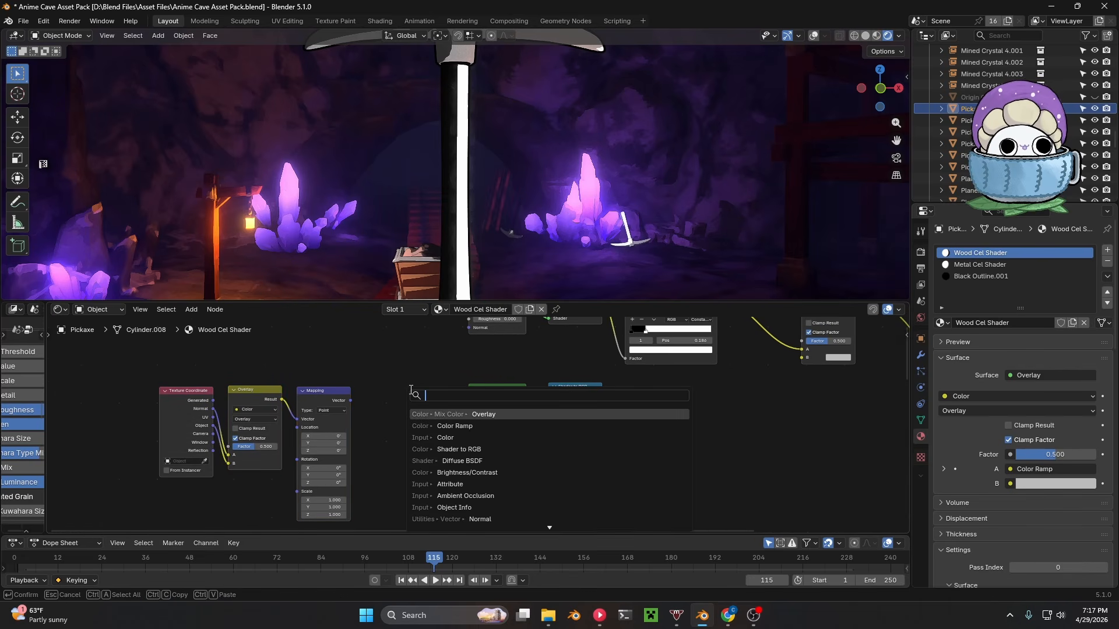
{"action": "type", "text": "vector t"}
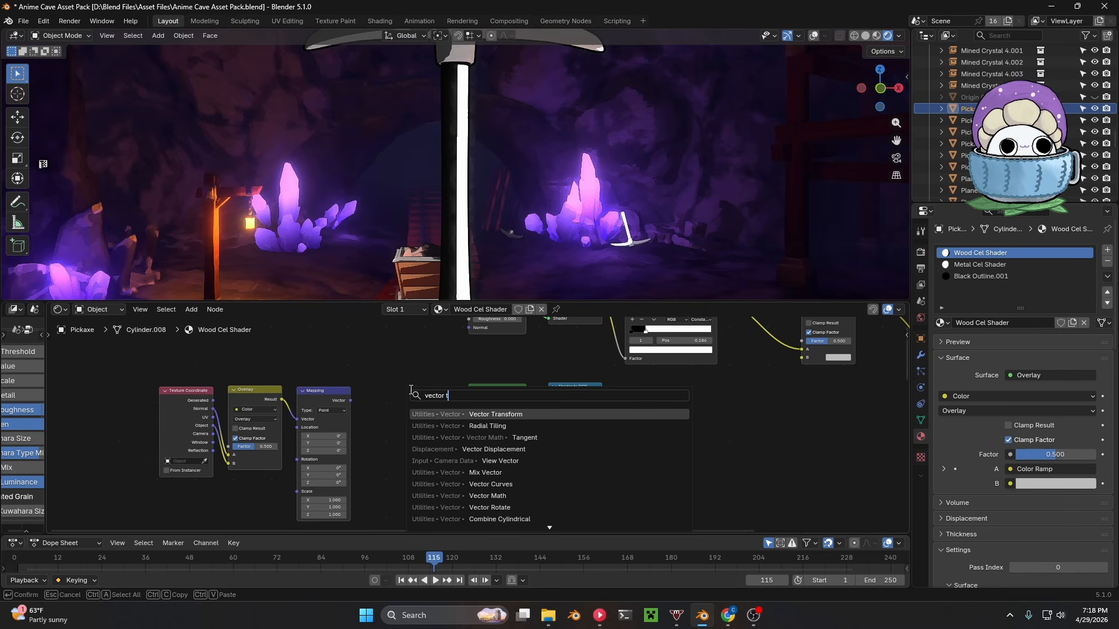
{"action": "key", "text": "Return"}
{"action": "left_click", "coordinate": [410, 389]}
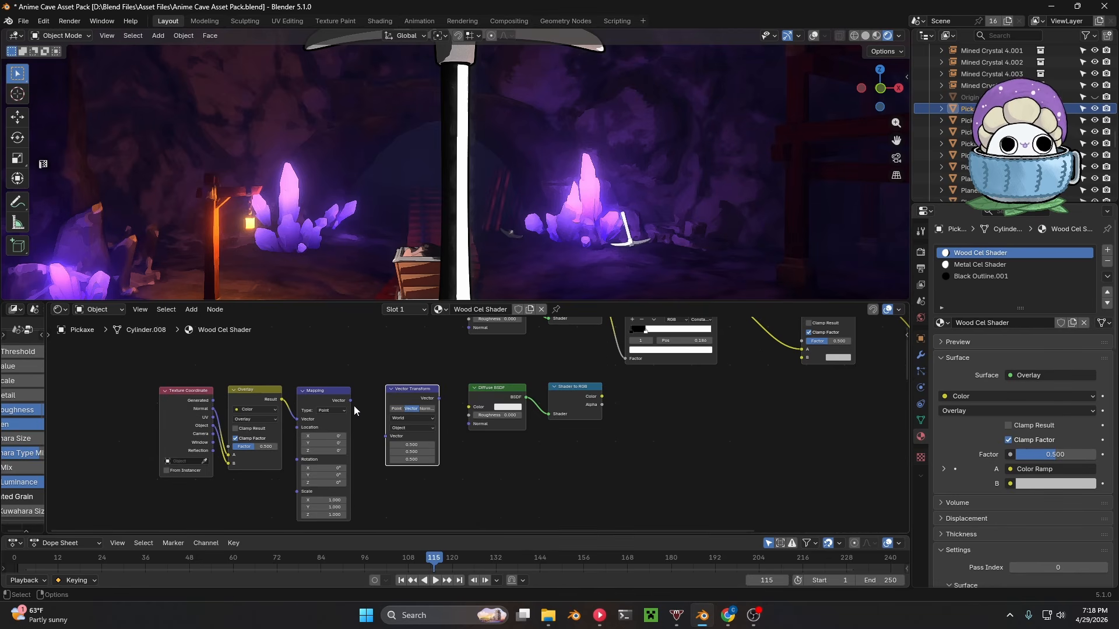
{"action": "left_click_drag", "start_coordinate": [351, 401], "coordinate": [422, 425]}
{"action": "scroll", "coordinate": [411, 445], "scroll_direction": "up", "scroll_amount": 3}
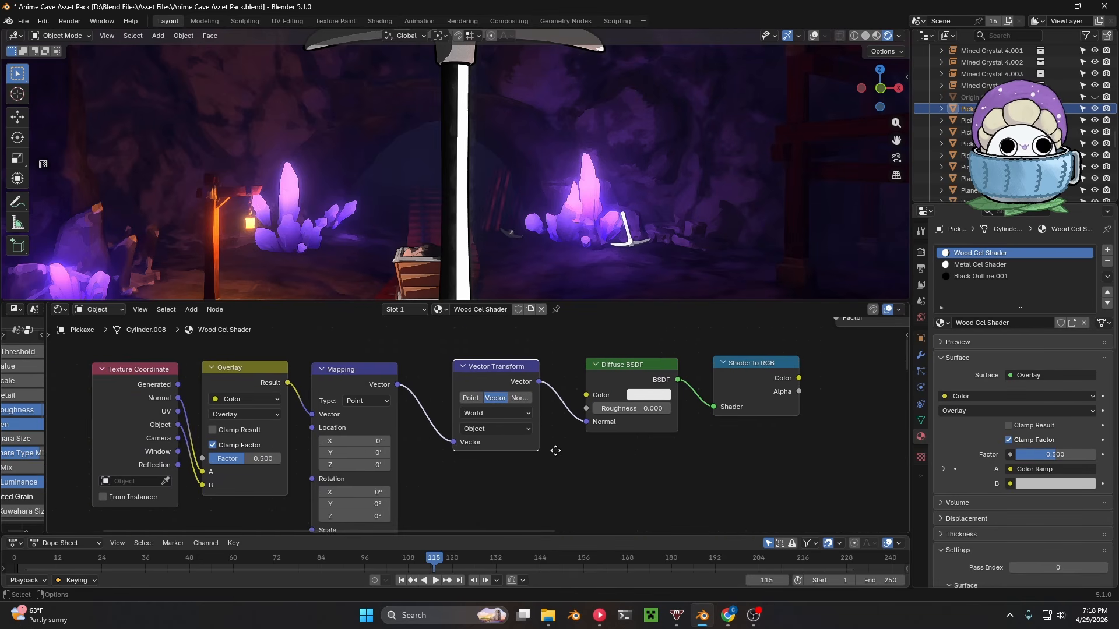
- Set the Vector Transform node to convert from Object to World space
{"action": "middle_click_drag", "start_coordinate": [338, 453], "coordinate": [348, 448]}
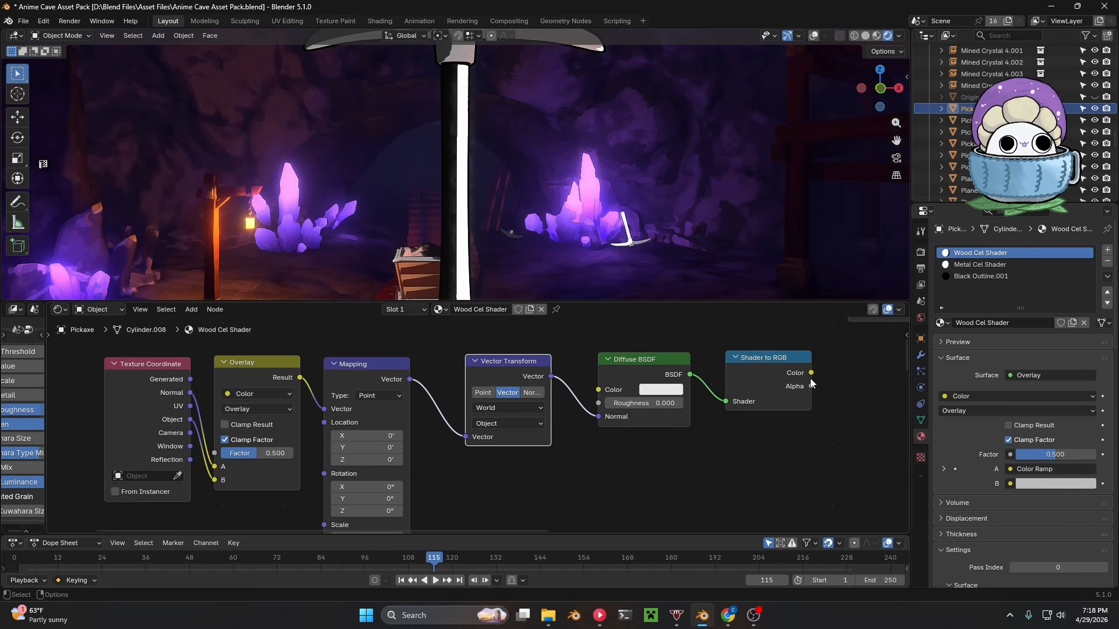
{"action": "left_click", "coordinate": [531, 408]}
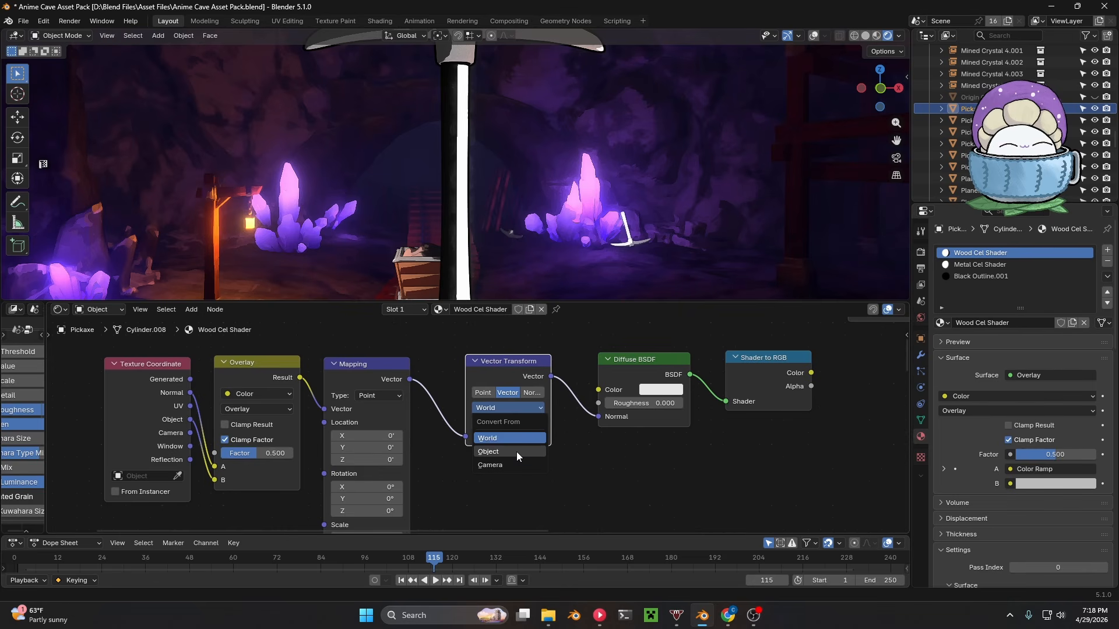
{"action": "left_click", "coordinate": [516, 452]}
{"action": "left_click", "coordinate": [516, 424]}
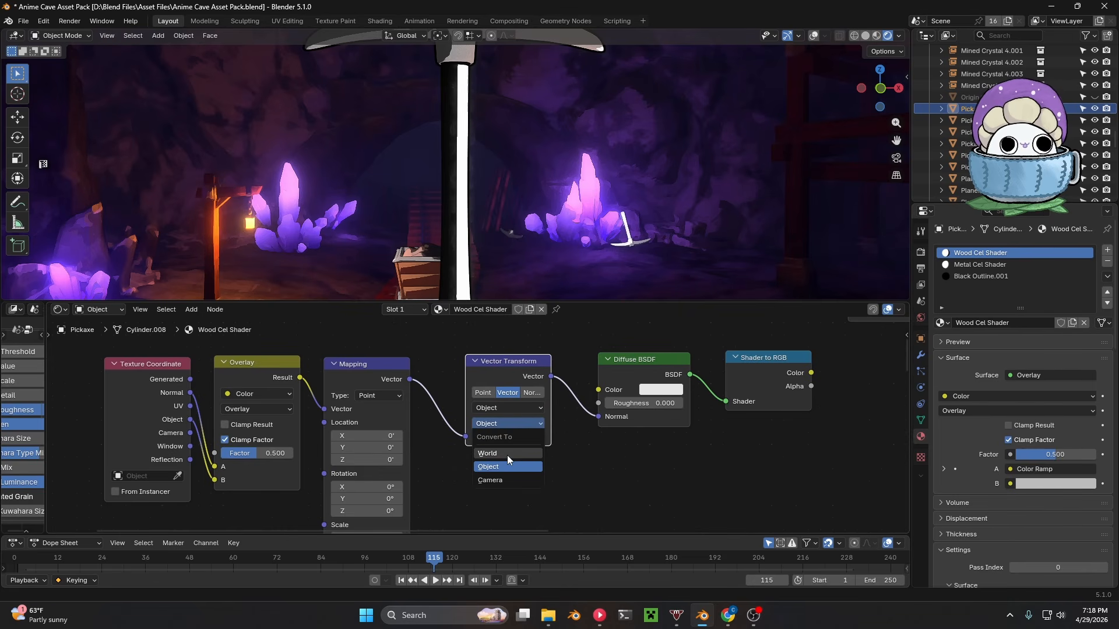
{"action": "left_click", "coordinate": [505, 454]}
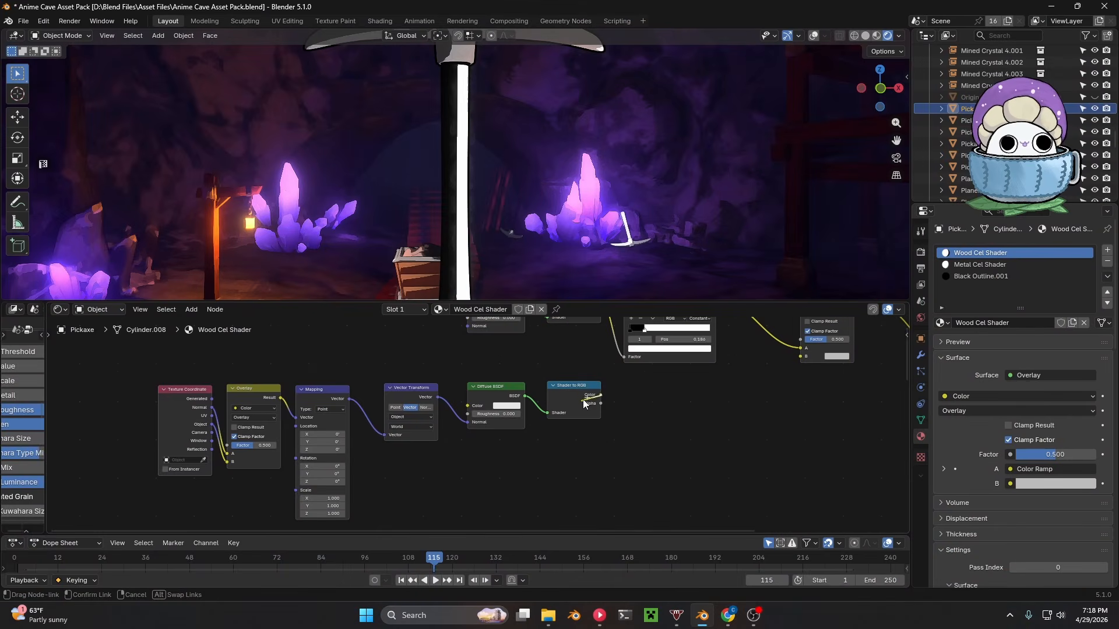
- Connect the lower Shader to RGB's Color output to the final Overlay's B input and check the handle's shading
{"action": "left_click_drag", "start_coordinate": [687, 402], "coordinate": [801, 357]}
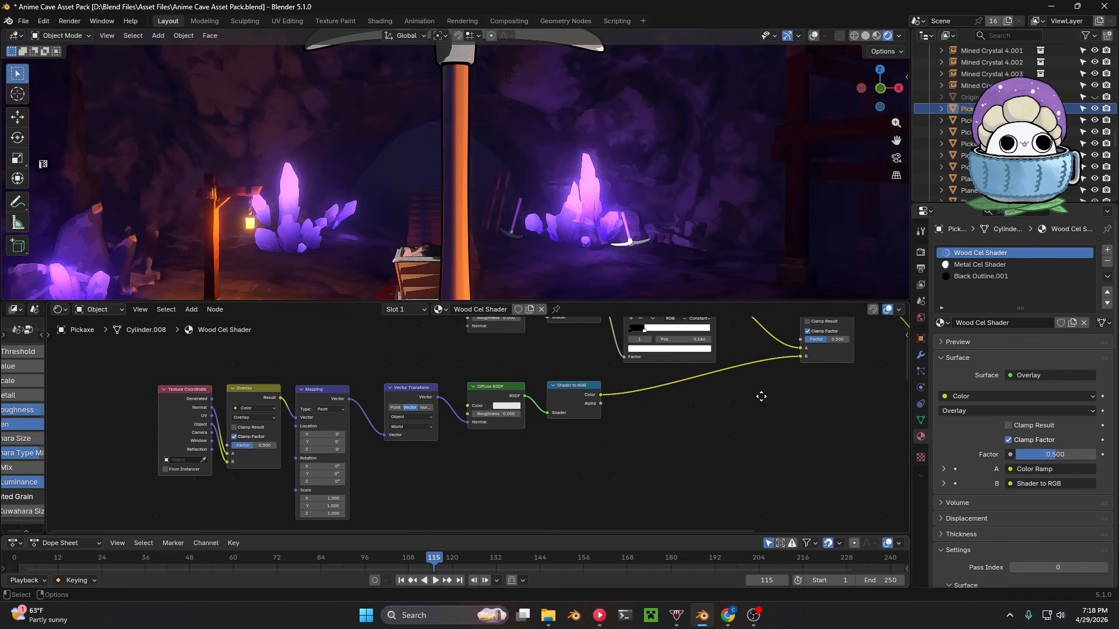
{"action": "middle_click_drag", "start_coordinate": [760, 396], "coordinate": [726, 457]}
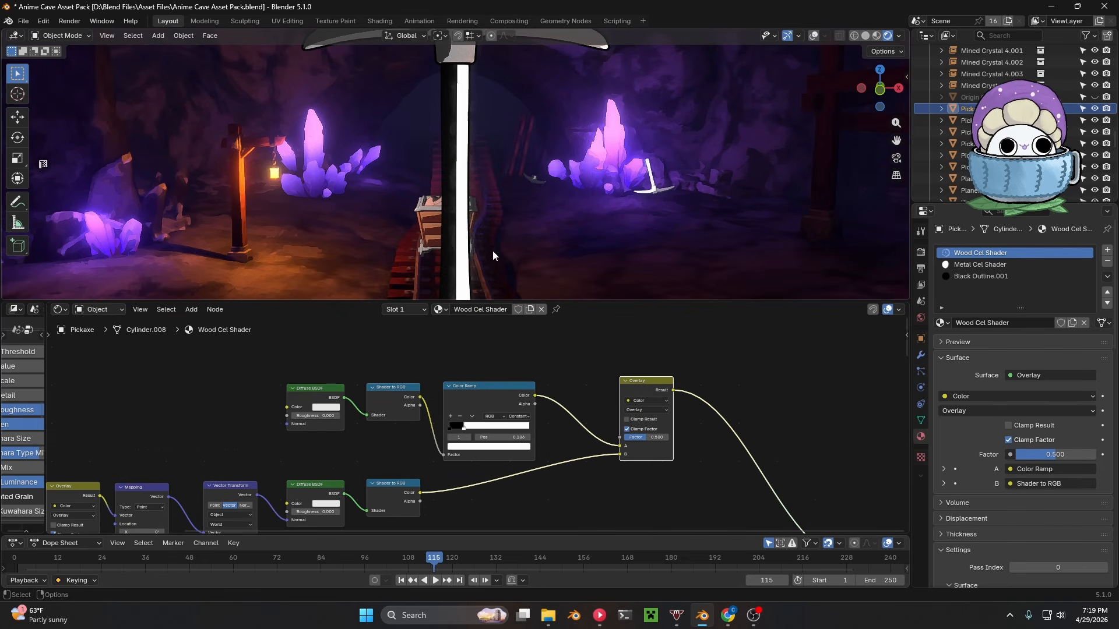
{"action": "middle_click_drag", "start_coordinate": [465, 146], "coordinate": [475, 111]}
{"action": "scroll", "coordinate": [480, 169], "scroll_direction": "up", "scroll_amount": 3}
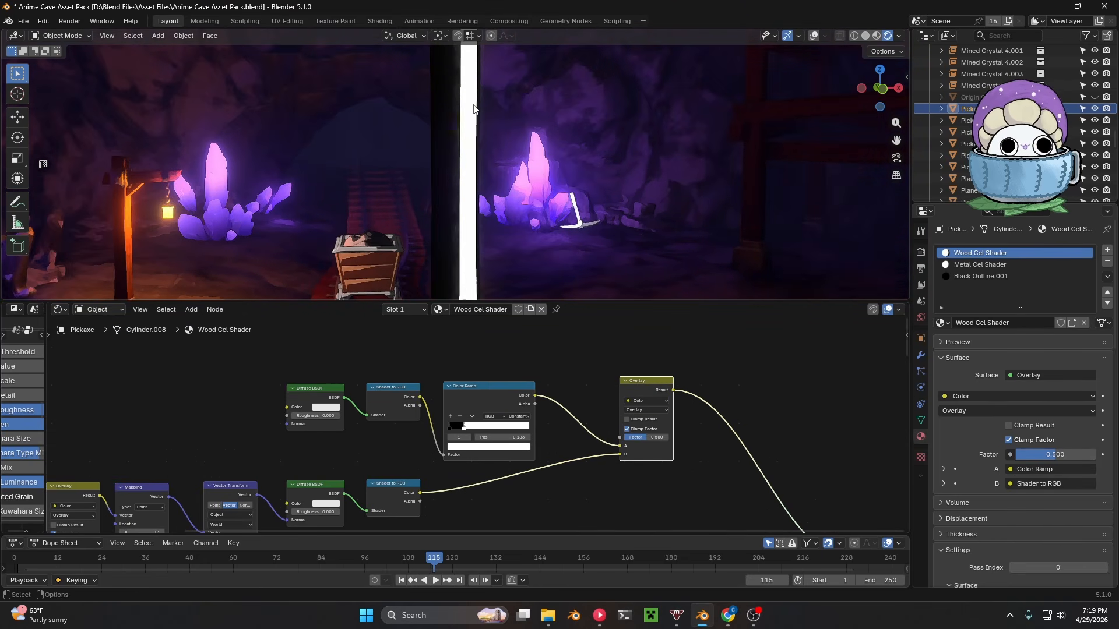
{"action": "middle_click_drag", "start_coordinate": [506, 152], "coordinate": [490, 169]}
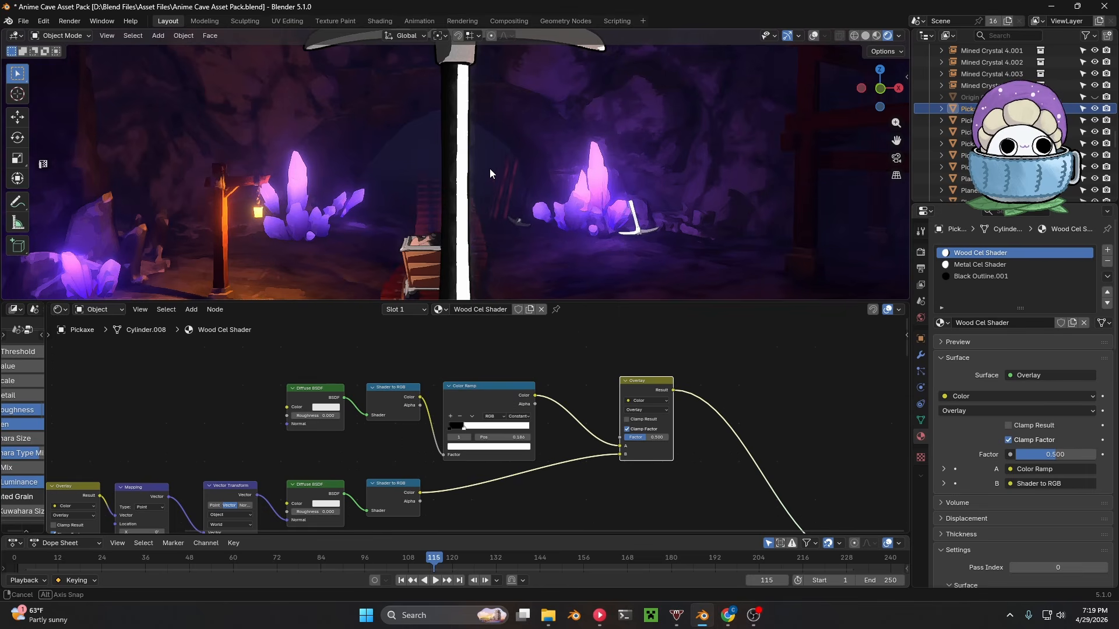
{"action": "scroll", "coordinate": [489, 169], "scroll_direction": "down", "scroll_amount": 2}
- Colour the Color Ramp's white stop pale peach #FFC6A3 and its black stop dark brown #562B1C
{"action": "scroll", "coordinate": [508, 401], "scroll_direction": "up", "scroll_amount": 3}
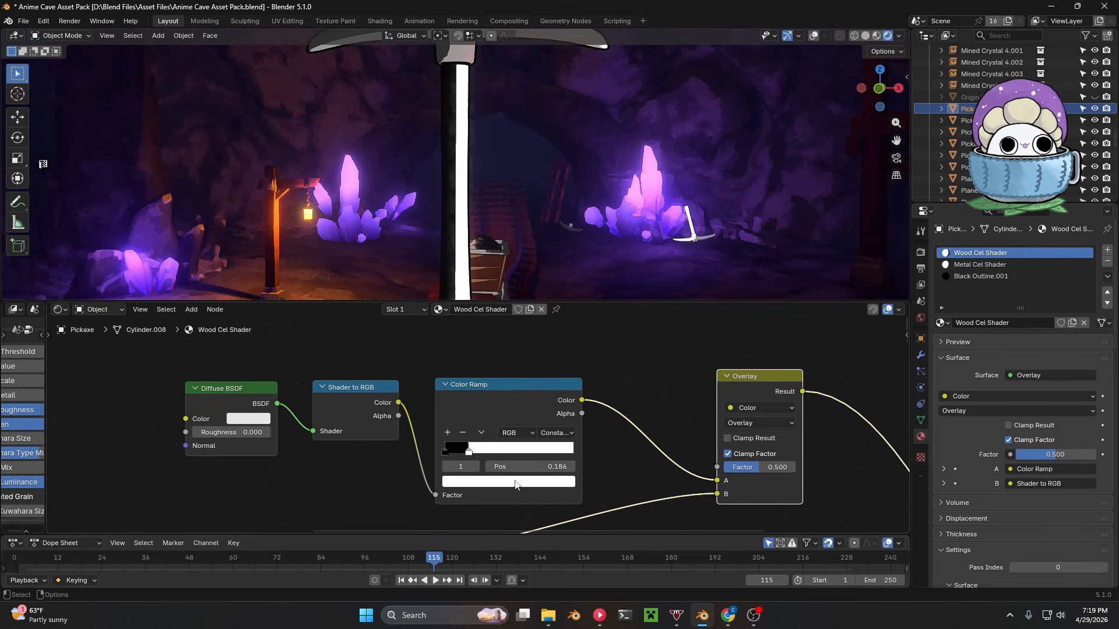
{"action": "left_click", "coordinate": [515, 482]}
{"action": "left_click", "coordinate": [489, 333]}
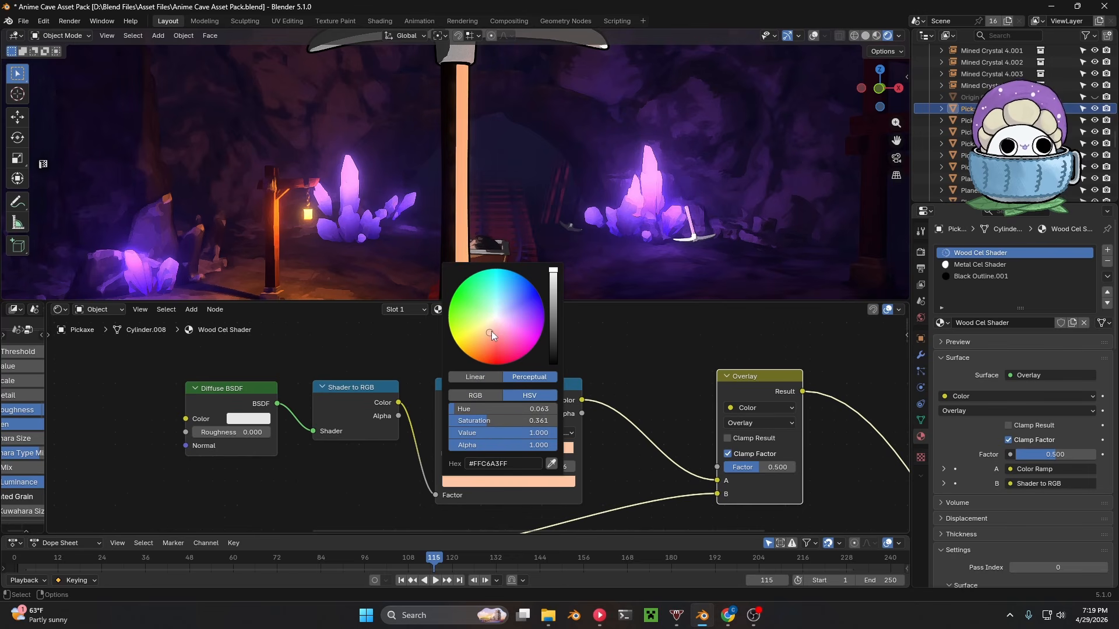
{"action": "left_click", "coordinate": [448, 449]}
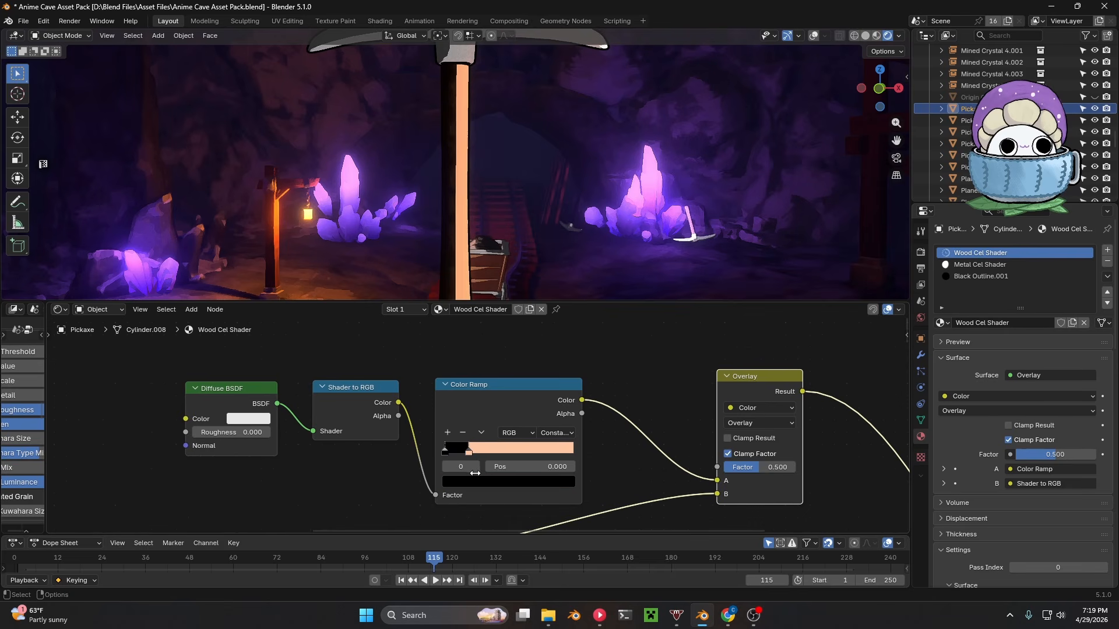
{"action": "left_click", "coordinate": [485, 478]}
{"action": "left_click", "coordinate": [487, 348]}
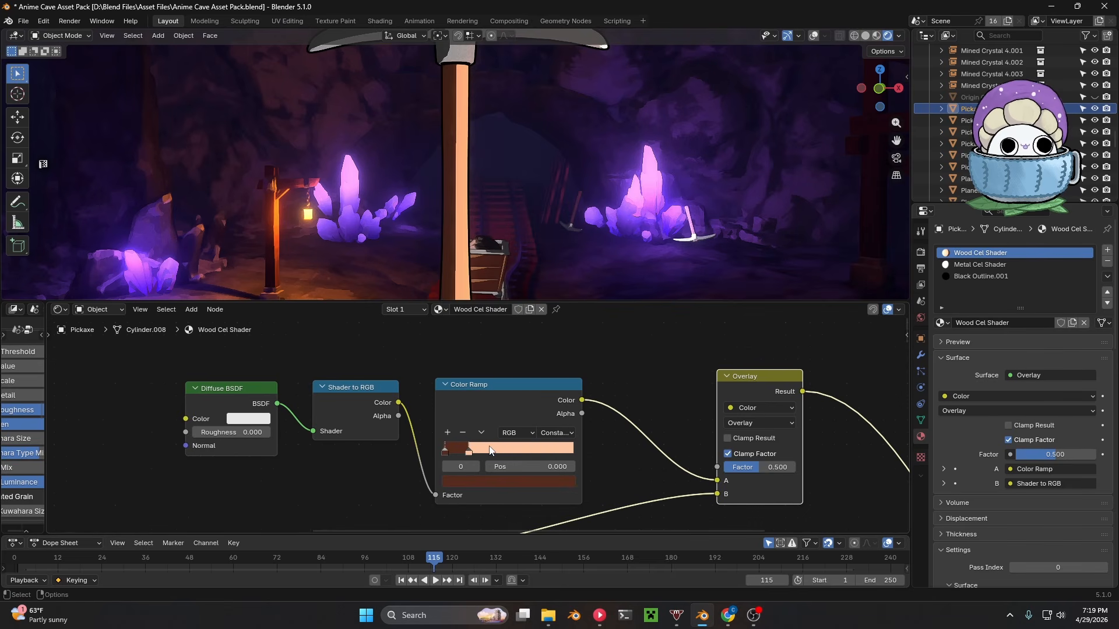
{"action": "left_click", "coordinate": [469, 452]}
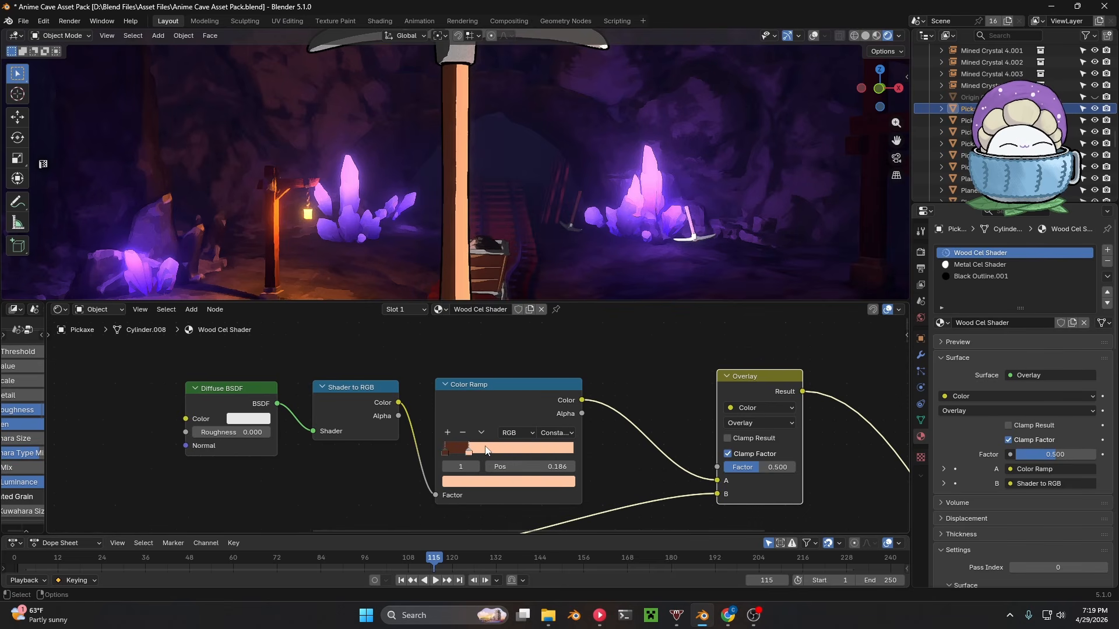
- Brighten the Color Ramp's dark brown stop by raising its Value, and inspect the handle up close
{"action": "left_click", "coordinate": [445, 447]}
{"action": "left_click", "coordinate": [478, 478]}
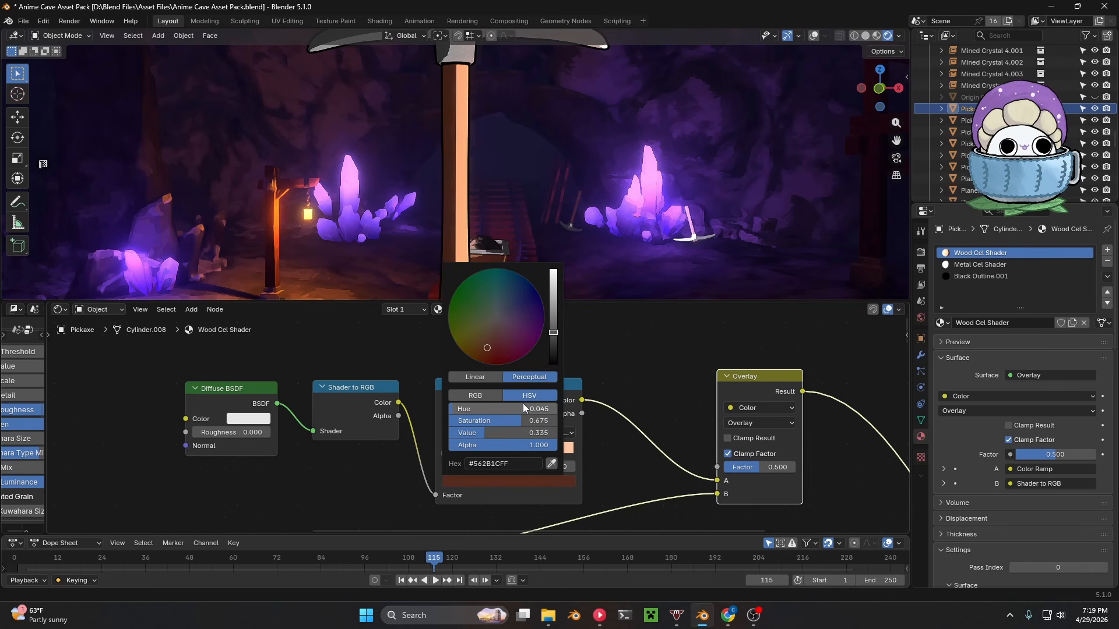
{"action": "left_click_drag", "start_coordinate": [512, 431], "coordinate": [539, 433]}
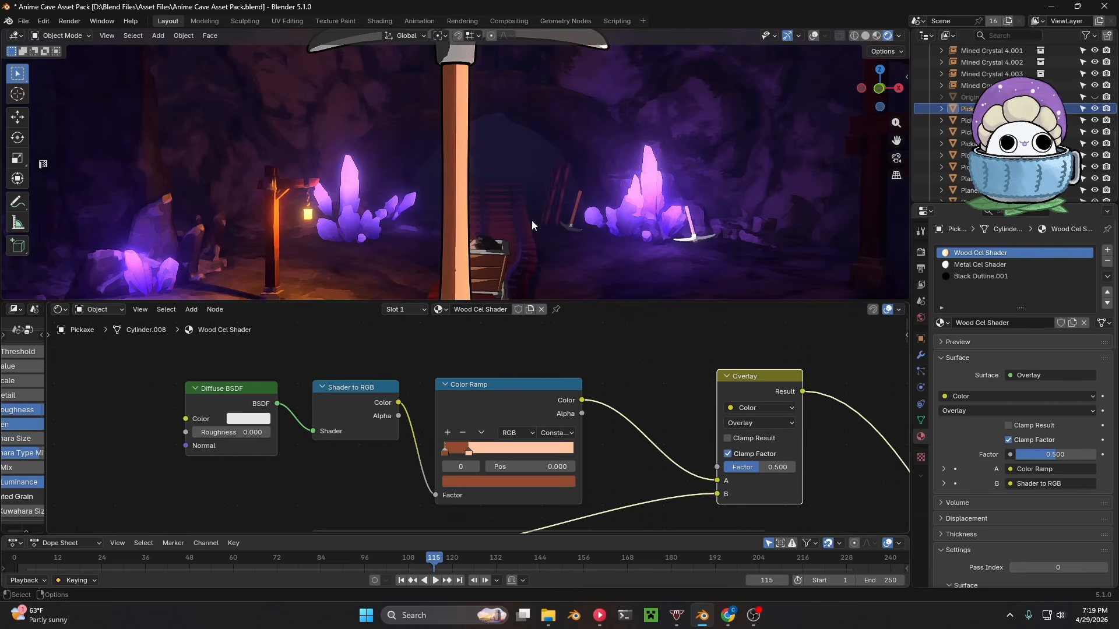
{"action": "scroll", "coordinate": [467, 181], "scroll_direction": "up", "scroll_amount": 4}
{"action": "scroll", "coordinate": [474, 181], "scroll_direction": "up", "scroll_amount": 3}
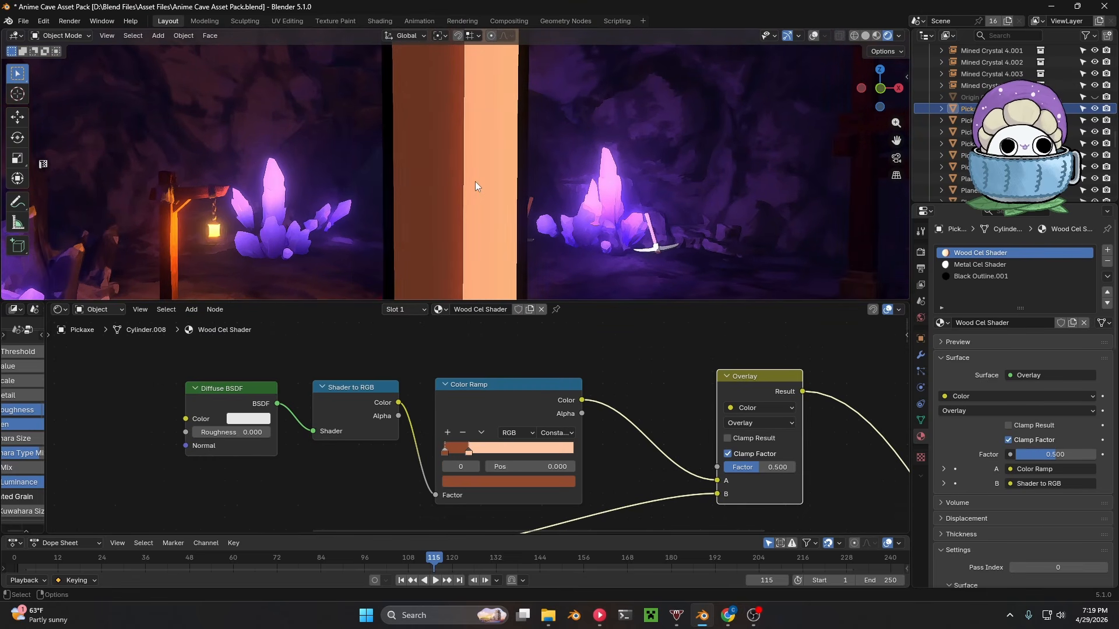
- Set the final Overlay node's Factor to 1.000 and inspect the effect on the handle
{"action": "scroll", "coordinate": [474, 181], "scroll_direction": "down", "scroll_amount": 2}
{"action": "left_click_drag", "start_coordinate": [749, 467], "coordinate": [788, 464]}
{"action": "scroll", "coordinate": [458, 161], "scroll_direction": "down", "scroll_amount": 1}
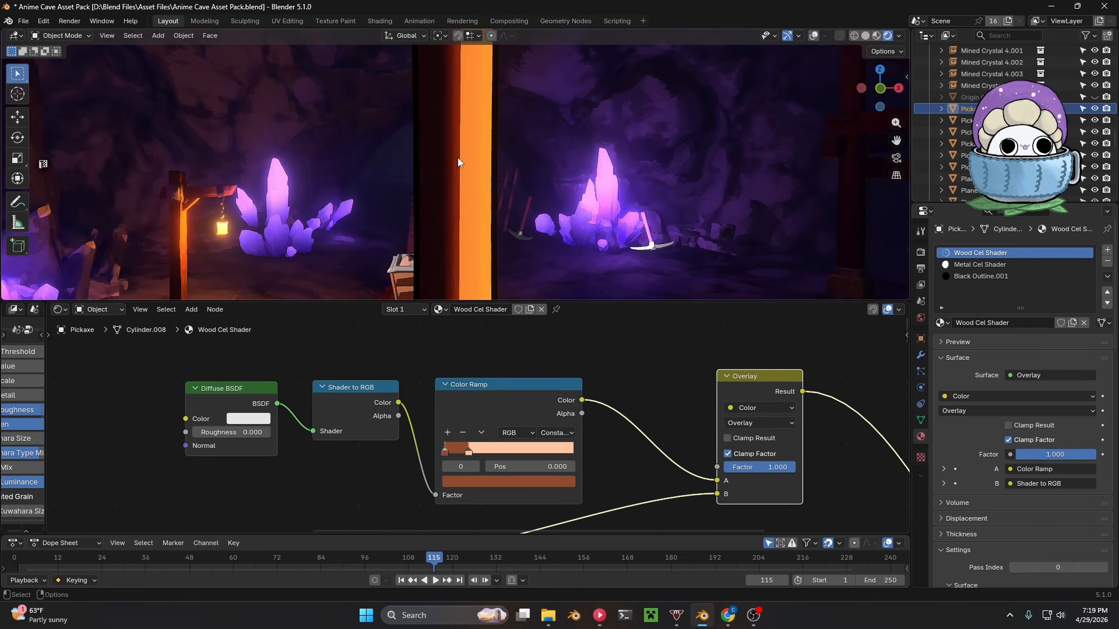
{"action": "scroll", "coordinate": [460, 173], "scroll_direction": "up", "scroll_amount": 2}
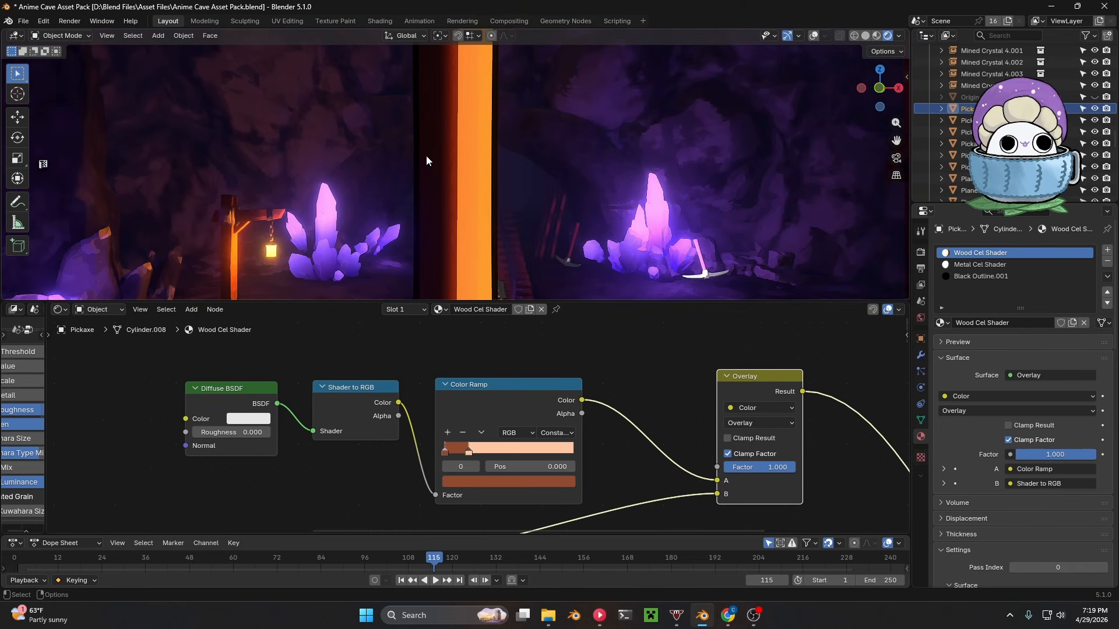
{"action": "middle_click_drag", "start_coordinate": [473, 173], "coordinate": [451, 145]}
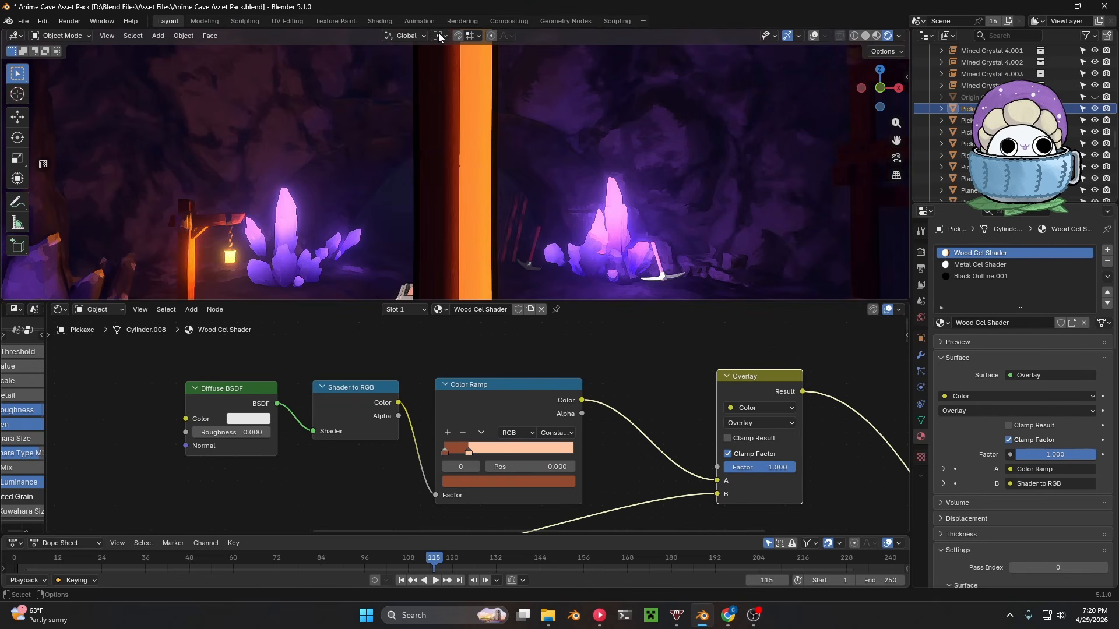
- Set the position of the Color Ramp's peach stop to 0.05
{"action": "scroll", "coordinate": [459, 525], "scroll_direction": "up", "scroll_amount": 2}
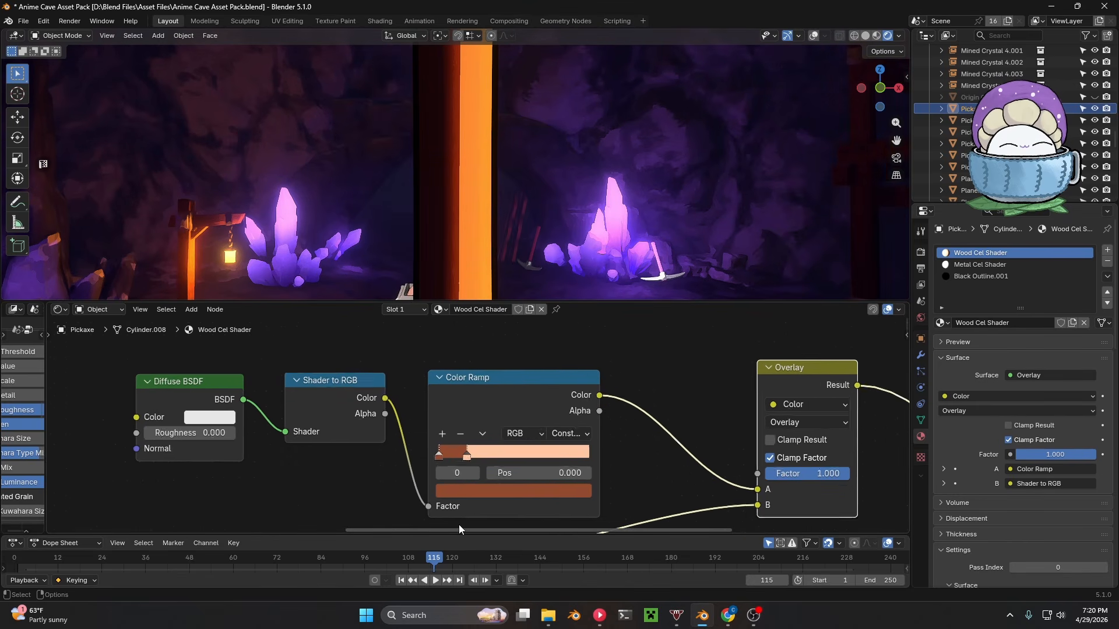
{"action": "left_click_drag", "start_coordinate": [468, 453], "coordinate": [438, 457]}
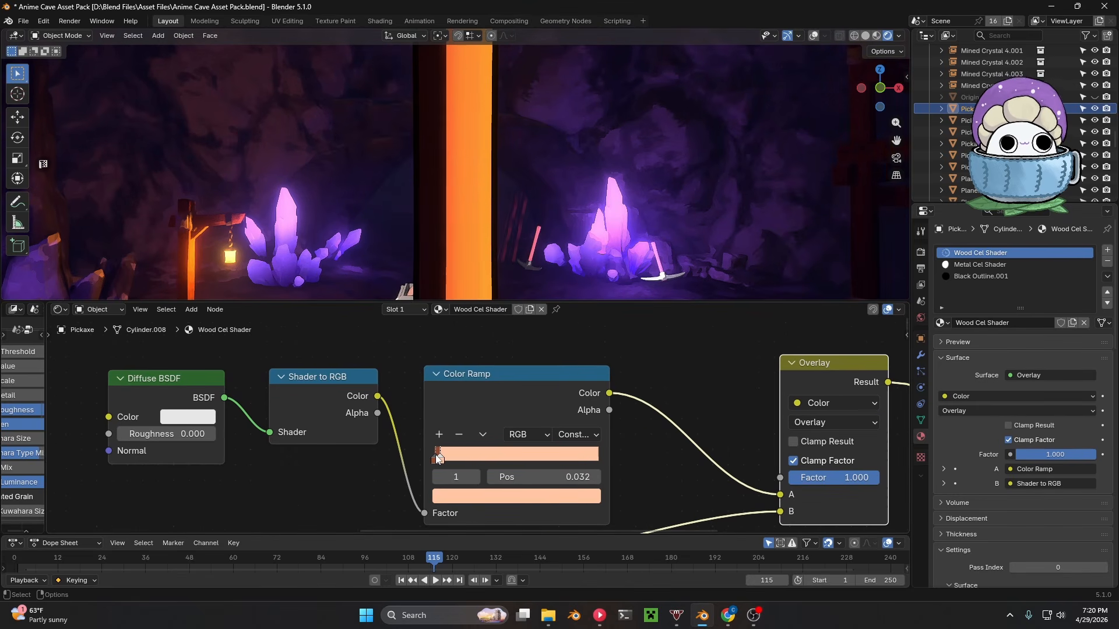
{"action": "left_click", "coordinate": [541, 475]}
{"action": "key", "text": "BackSpace"}
{"action": "type", "text": ".0"}
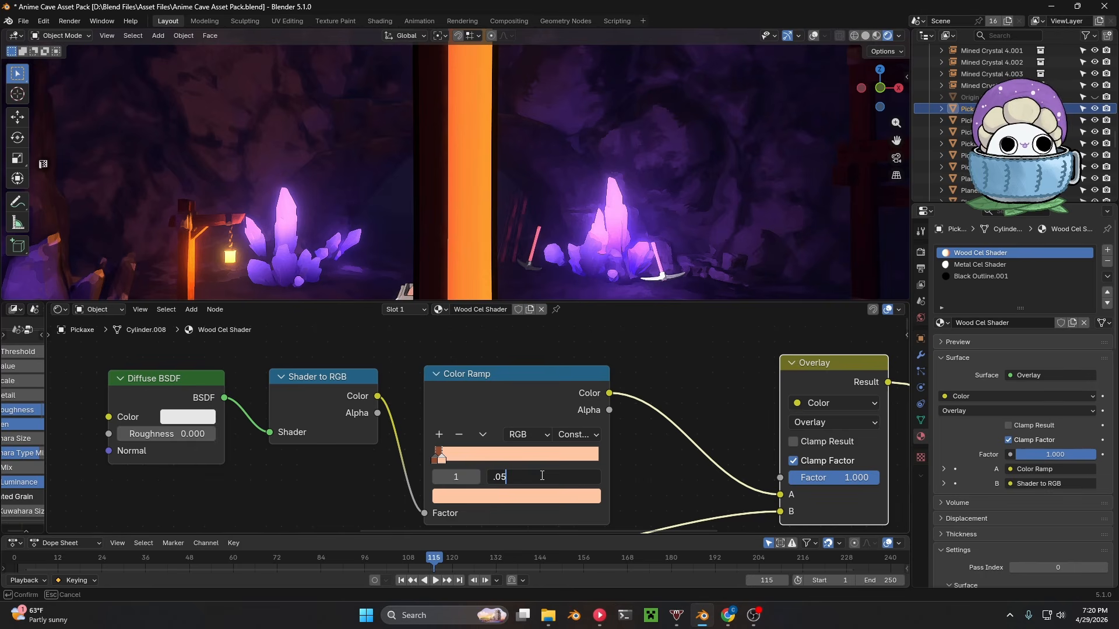
{"action": "type", "text": "5"}
{"action": "key", "text": "Return"}
{"action": "scroll", "coordinate": [537, 155], "scroll_direction": "down", "scroll_amount": 3}
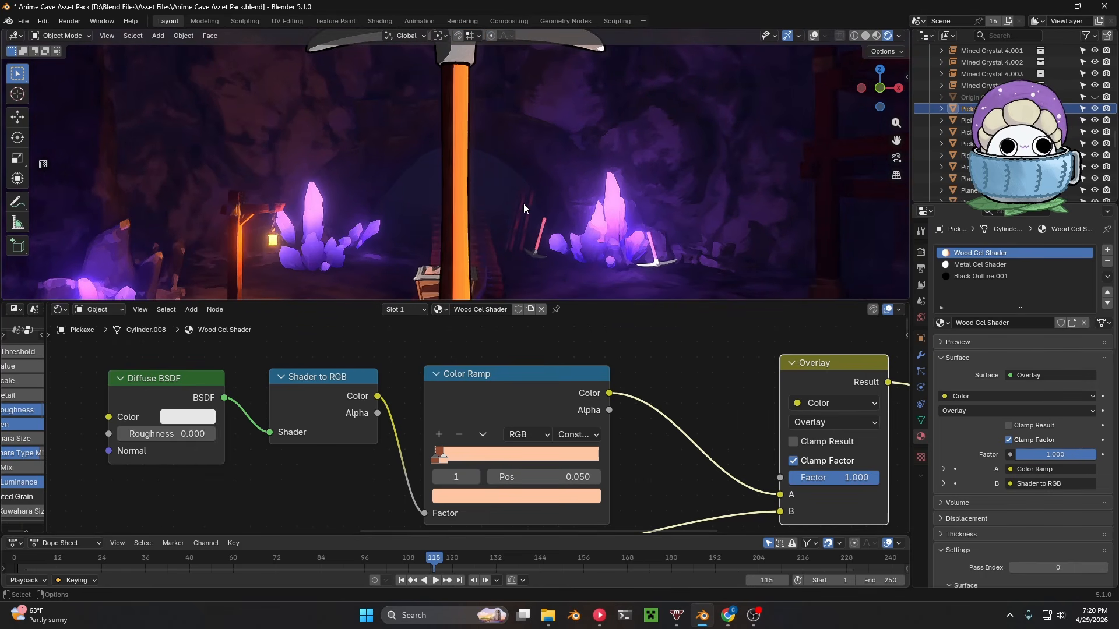
- Set the final Overlay node's Factor to 0.5 and check the pickaxe from another angle
{"action": "scroll", "coordinate": [523, 204], "scroll_direction": "down", "scroll_amount": 2}
{"action": "left_click", "coordinate": [823, 476]}
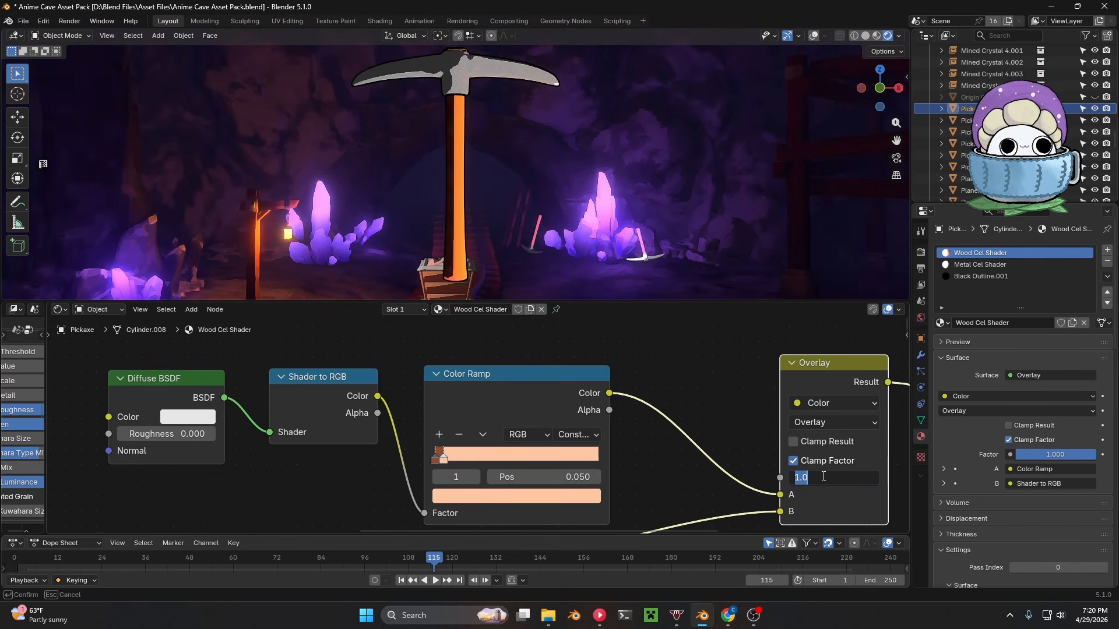
{"action": "type", "text": ".5"}
{"action": "key", "text": "Return"}
{"action": "scroll", "coordinate": [824, 477], "scroll_direction": "down", "scroll_amount": 5}
{"action": "scroll", "coordinate": [548, 180], "scroll_direction": "up", "scroll_amount": 2}
{"action": "middle_click_drag", "start_coordinate": [556, 168], "coordinate": [523, 191]}
{"action": "middle_click_drag", "start_coordinate": [557, 386], "coordinate": [554, 378]}
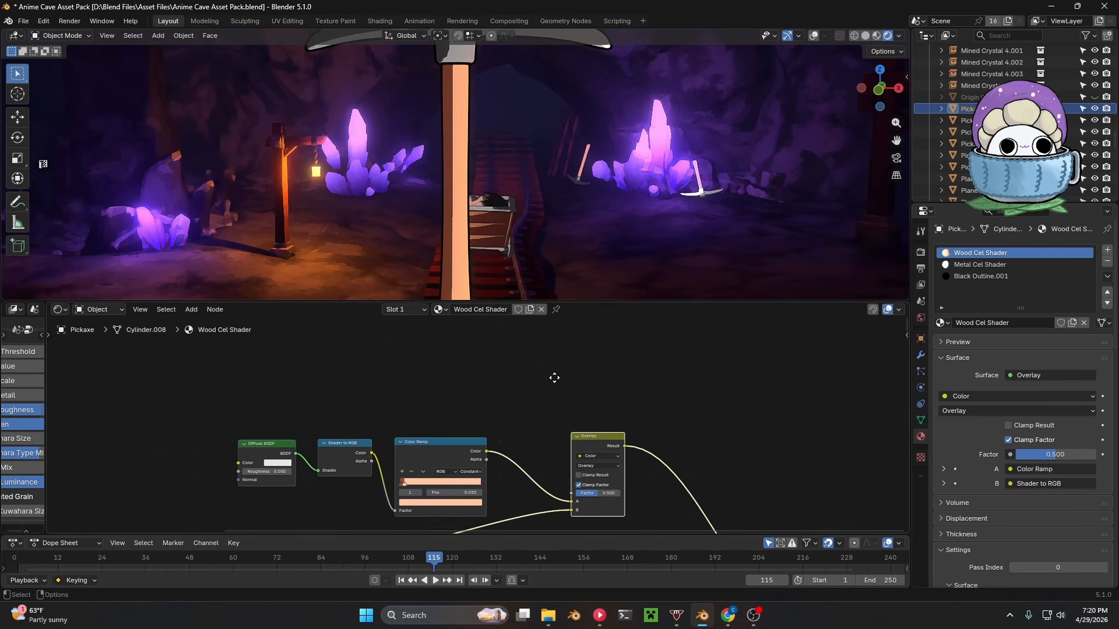
- Add a green point light with an exposure of 2.893 near the pickaxe and check how it lights the handle
{"action": "key", "text": "shift+a"}
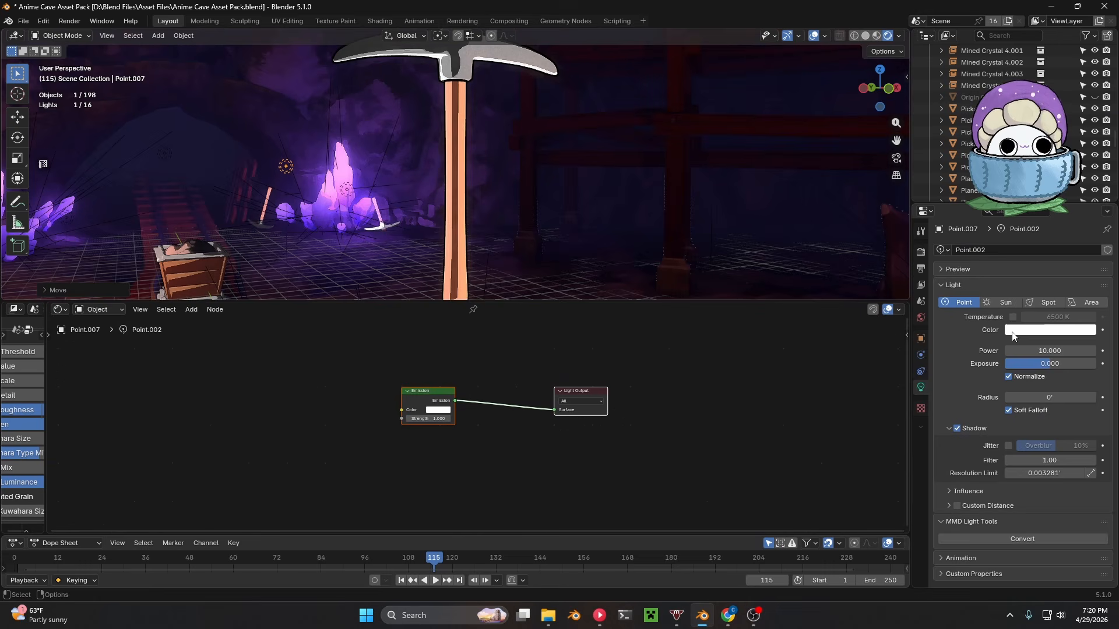
{"action": "left_click", "coordinate": [1048, 331]}
{"action": "left_click_drag", "start_coordinate": [1013, 181], "coordinate": [987, 187]}
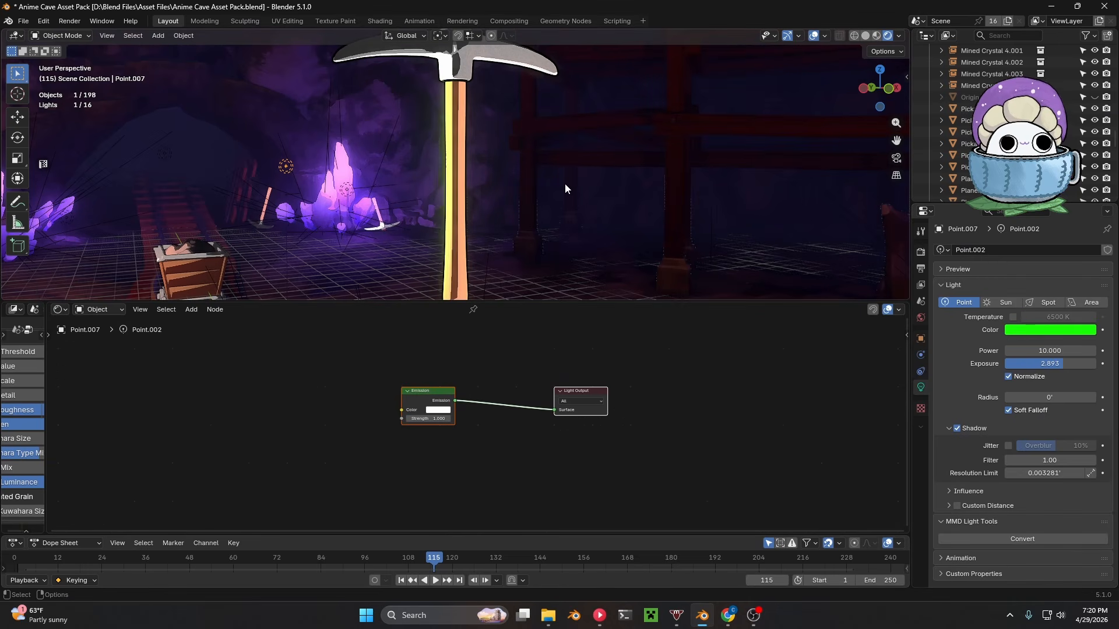
{"action": "scroll", "coordinate": [564, 184], "scroll_direction": "up", "scroll_amount": 3}
{"action": "middle_click_drag", "start_coordinate": [569, 182], "coordinate": [498, 133]}
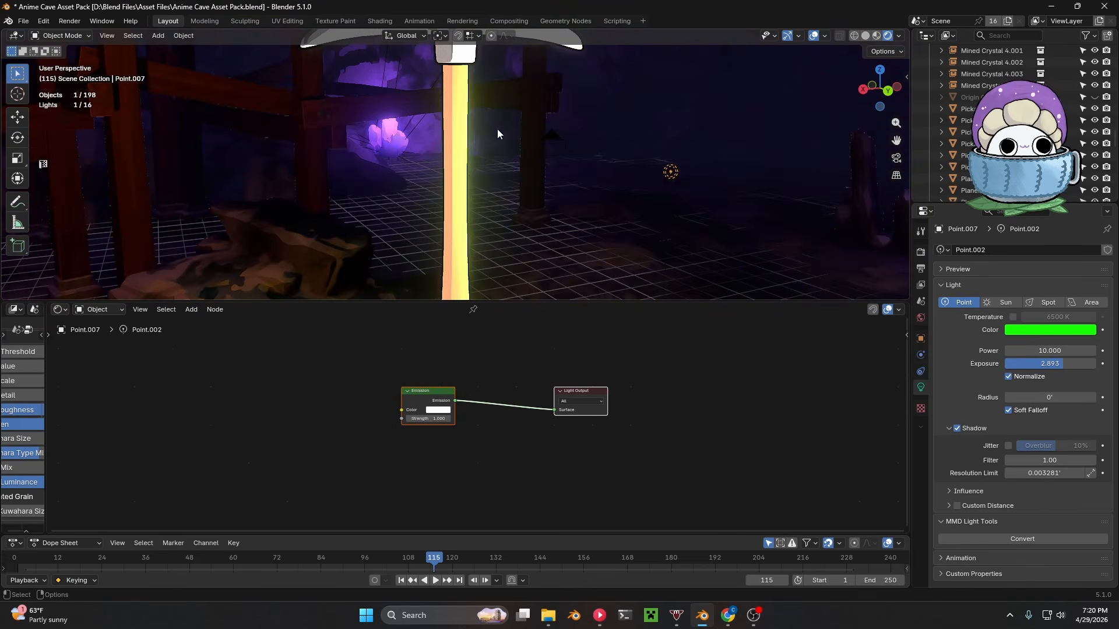
- Lower the final Overlay node's Factor in the pickaxe's Wood Cel Shader and check the handle around the green light
{"action": "left_click", "coordinate": [446, 158]}
{"action": "middle_click_drag", "start_coordinate": [600, 253], "coordinate": [608, 208]}
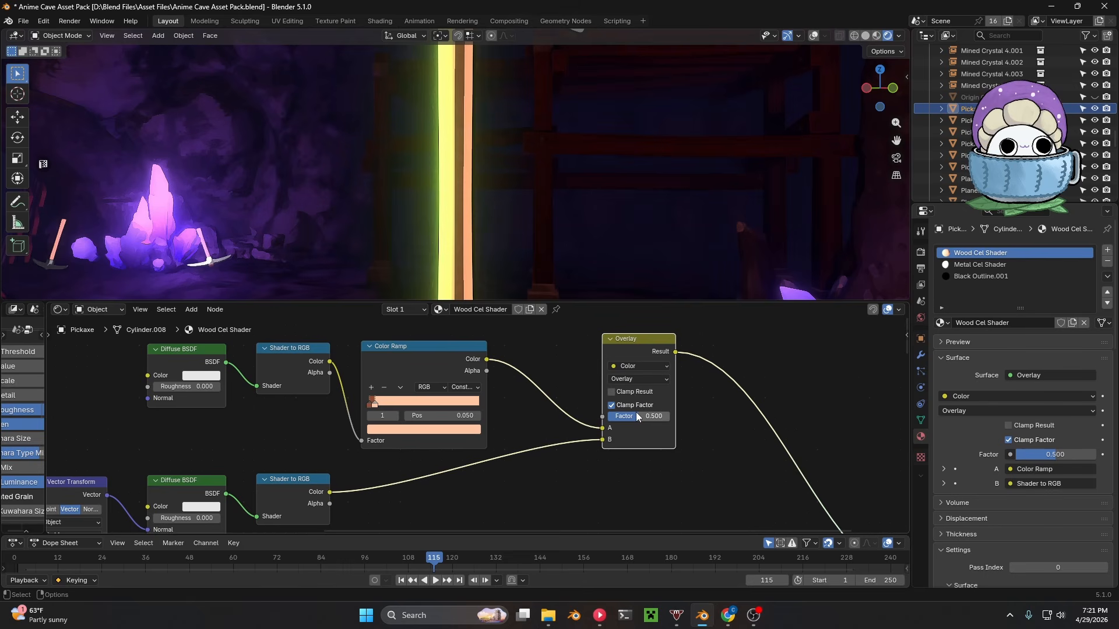
{"action": "left_click_drag", "start_coordinate": [636, 418], "coordinate": [608, 416]}
{"action": "scroll", "coordinate": [572, 400], "scroll_direction": "down", "scroll_amount": 1}
{"action": "middle_click_drag", "start_coordinate": [566, 215], "coordinate": [803, 150]}
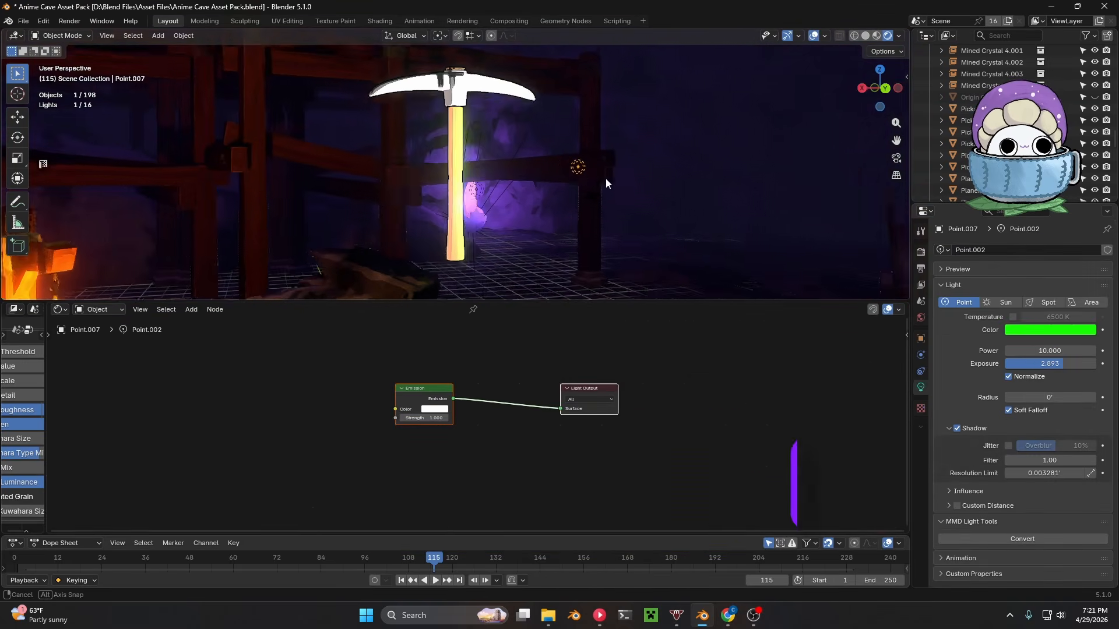
{"action": "middle_click_drag", "start_coordinate": [606, 182], "coordinate": [536, 176]}
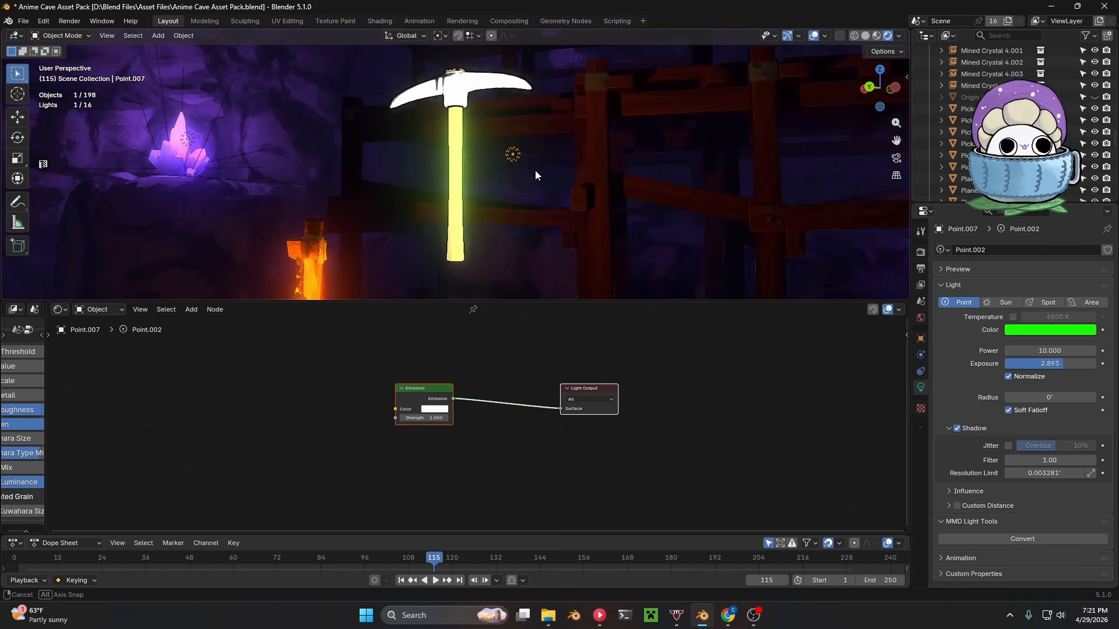
- Duplicate the green point light, place the copy on the handle's opposite side, and make it blue with hue 0.679
{"action": "key", "text": "shift+d"}
{"action": "left_click", "coordinate": [466, 212]}
{"action": "middle_click_drag", "start_coordinate": [466, 212], "coordinate": [542, 223]}
{"action": "key", "text": "g"}
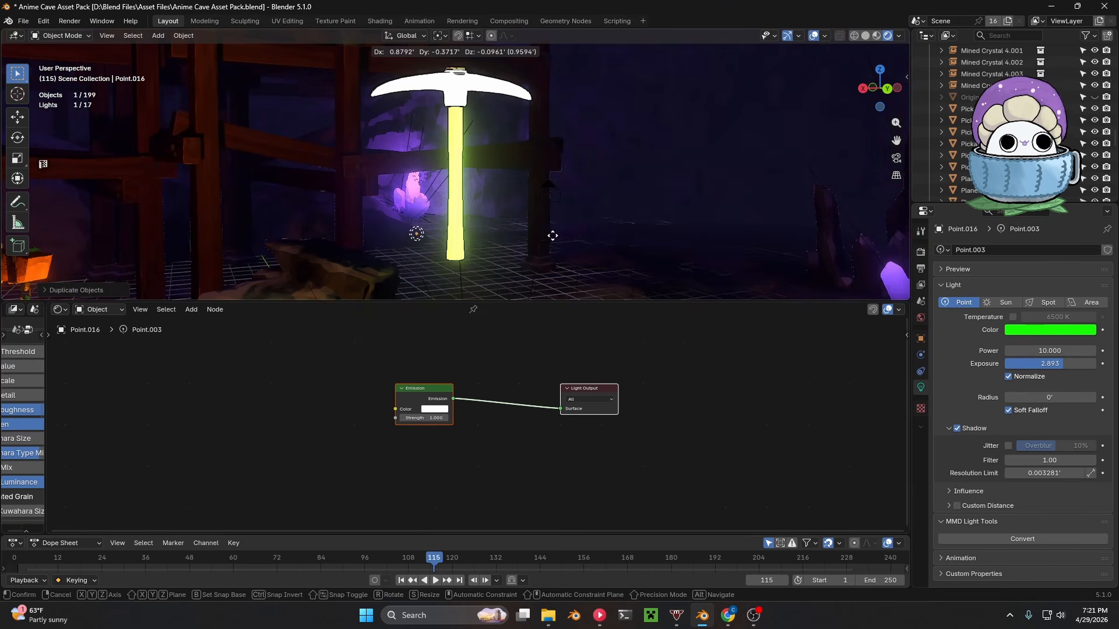
{"action": "left_click", "coordinate": [533, 235]}
{"action": "left_click", "coordinate": [1053, 338]}
{"action": "left_click_drag", "start_coordinate": [1031, 272], "coordinate": [1066, 272]}
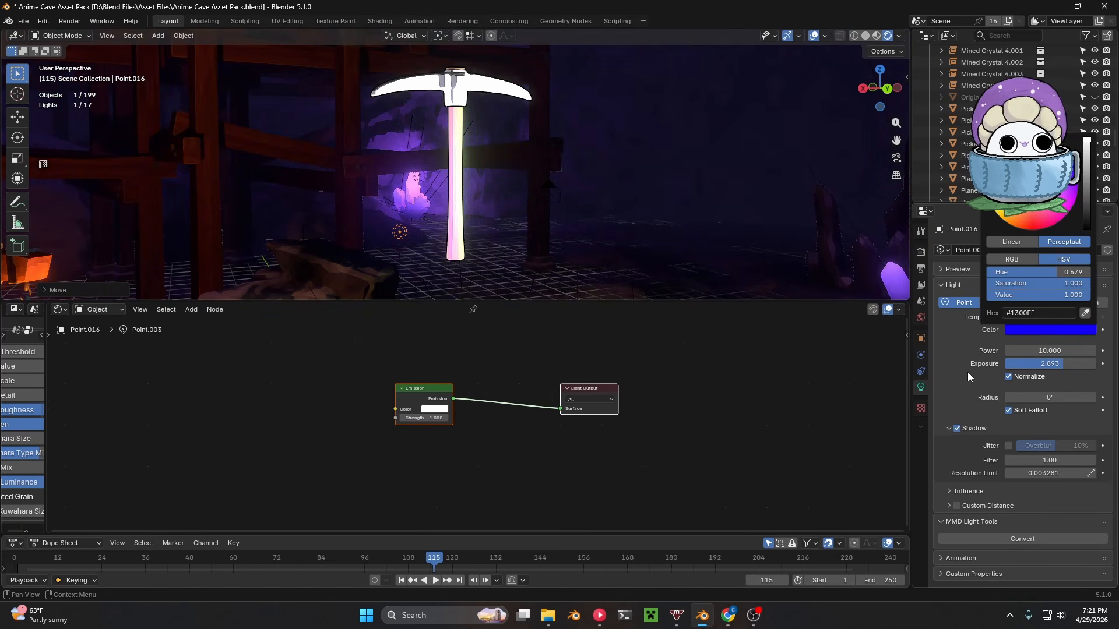
- Enlarge the viewport and examine how the green and blue lights blend on the pickaxe handle from several angles
{"action": "scroll", "coordinate": [501, 224], "scroll_direction": "up", "scroll_amount": 5}
{"action": "middle_click_drag", "start_coordinate": [501, 224], "coordinate": [432, 218]}
{"action": "scroll", "coordinate": [477, 175], "scroll_direction": "down", "scroll_amount": 3}
{"action": "scroll", "coordinate": [456, 216], "scroll_direction": "up", "scroll_amount": 3}
{"action": "left_click_drag", "start_coordinate": [549, 301], "coordinate": [572, 557]}
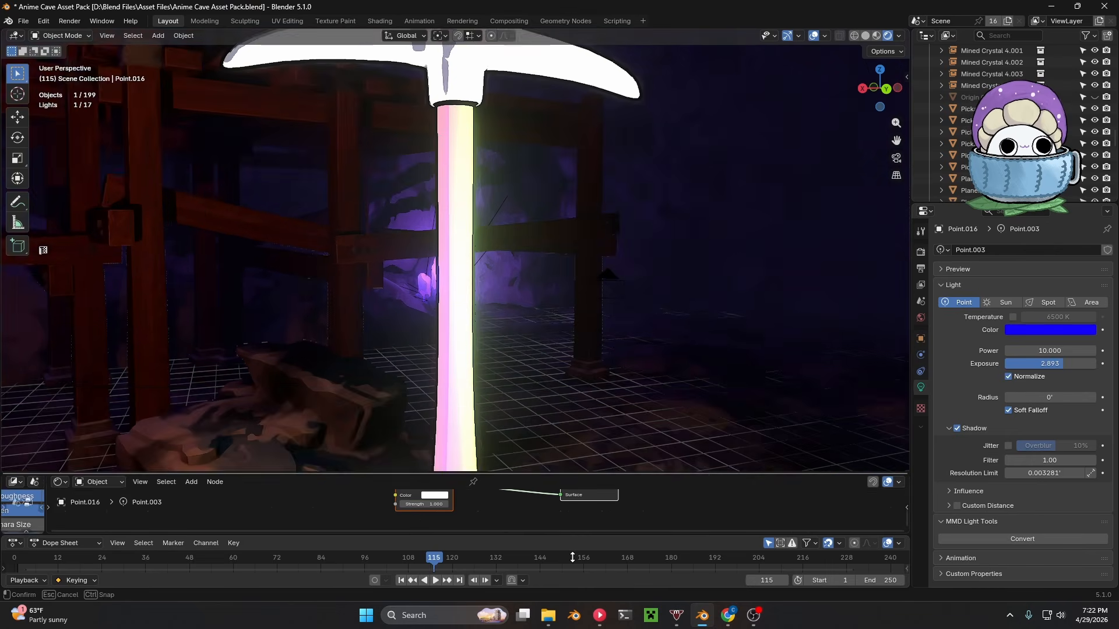
{"action": "middle_click_drag", "start_coordinate": [396, 217], "coordinate": [440, 213]}
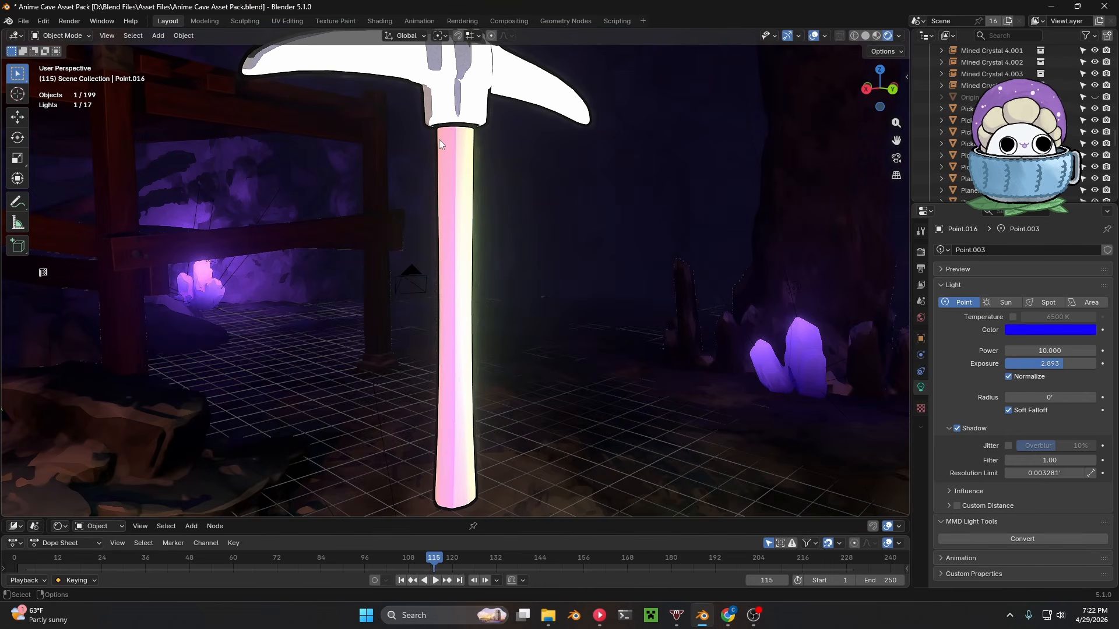
{"action": "middle_click_drag", "start_coordinate": [508, 357], "coordinate": [163, 317]}
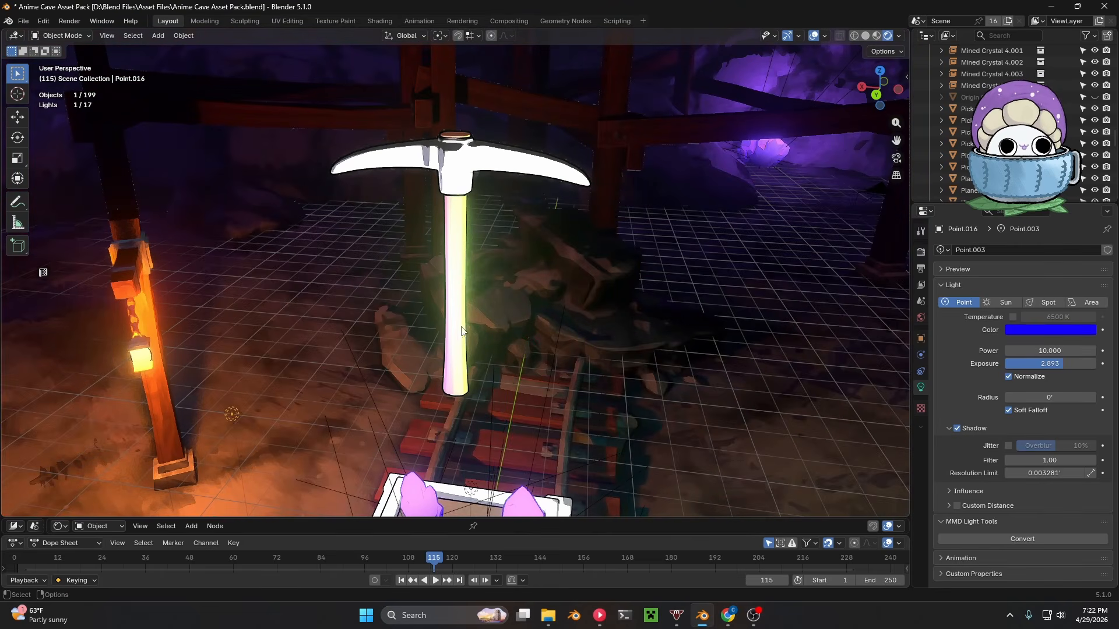
{"action": "middle_click_drag", "start_coordinate": [461, 330], "coordinate": [490, 310]}
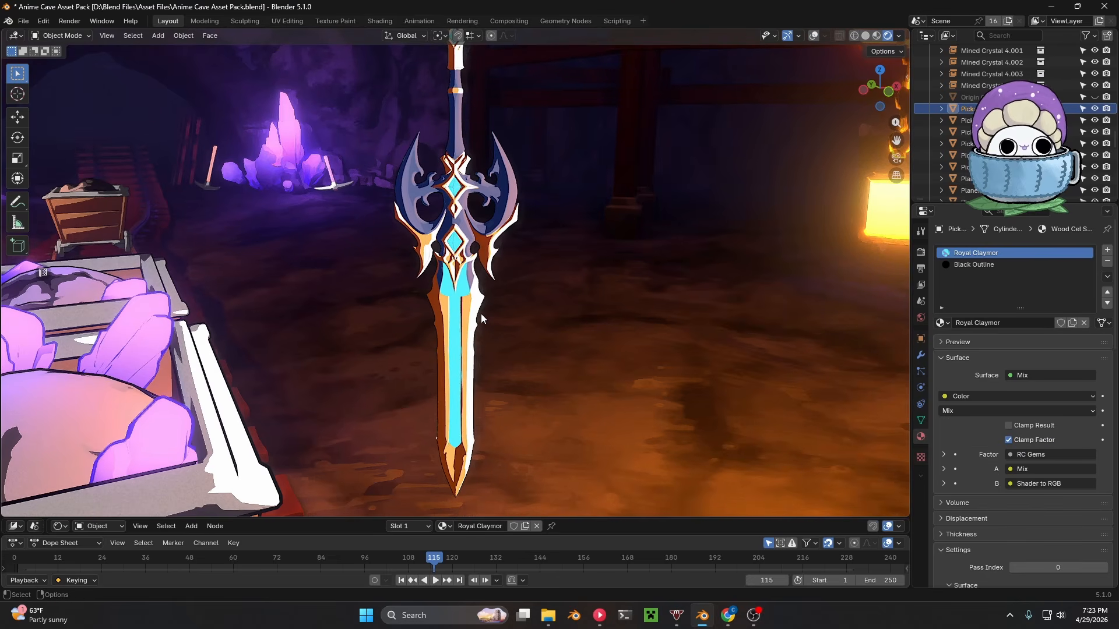
- Examine the greatsword's cel shading from several angles together with its Royal Claymor node setup
{"action": "middle_click_drag", "start_coordinate": [481, 313], "coordinate": [457, 296]}
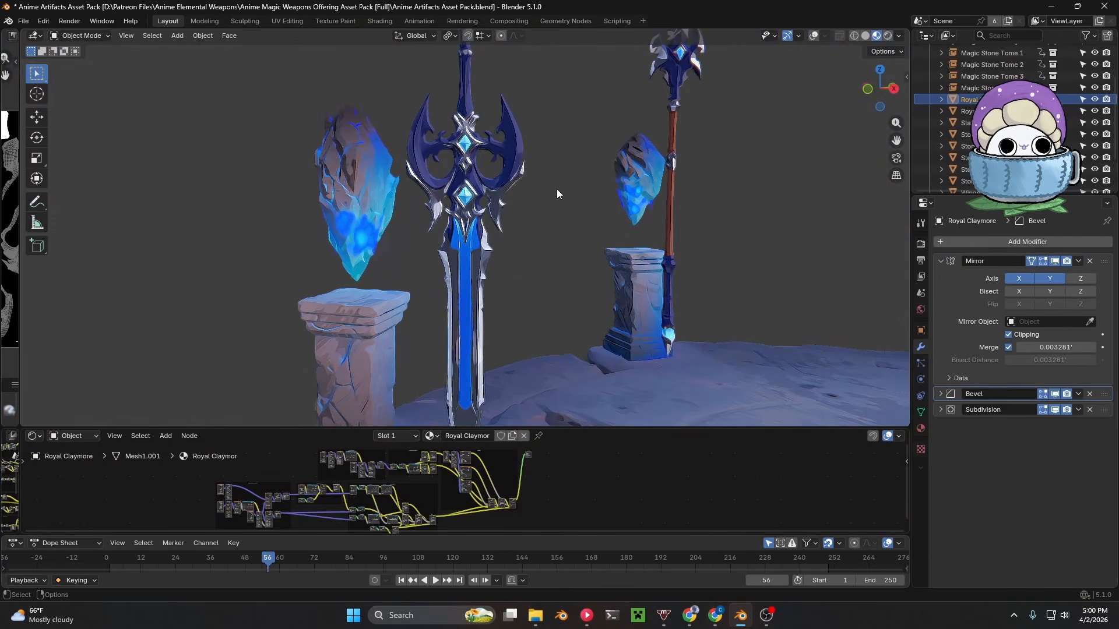
{"action": "middle_click_drag", "start_coordinate": [557, 189], "coordinate": [589, 211]}
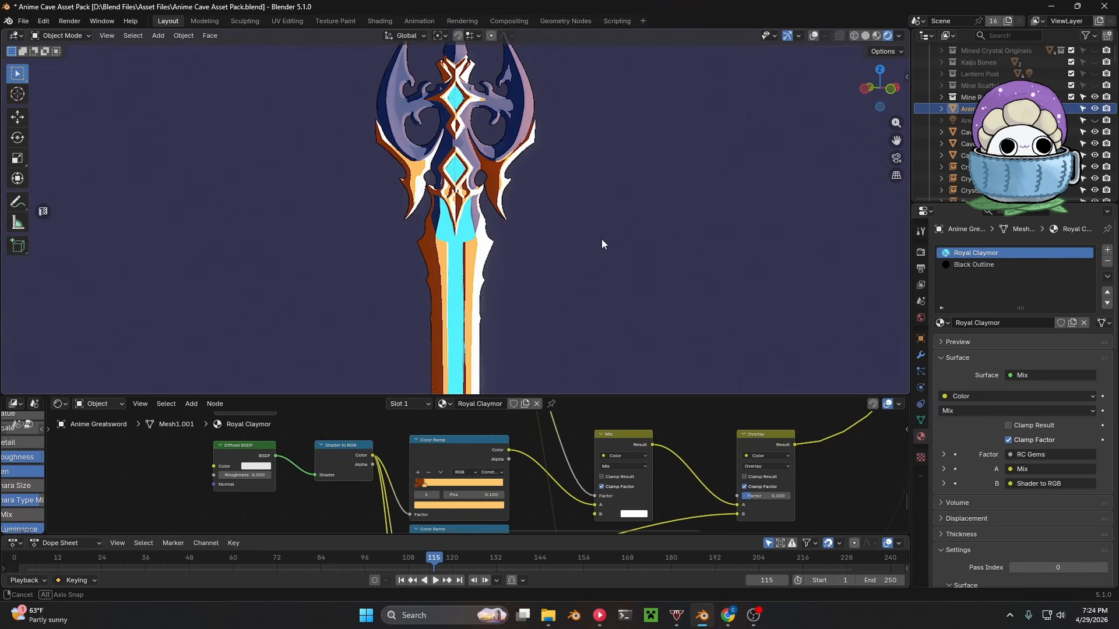
{"action": "scroll", "coordinate": [601, 239], "scroll_direction": "up", "scroll_amount": 5}
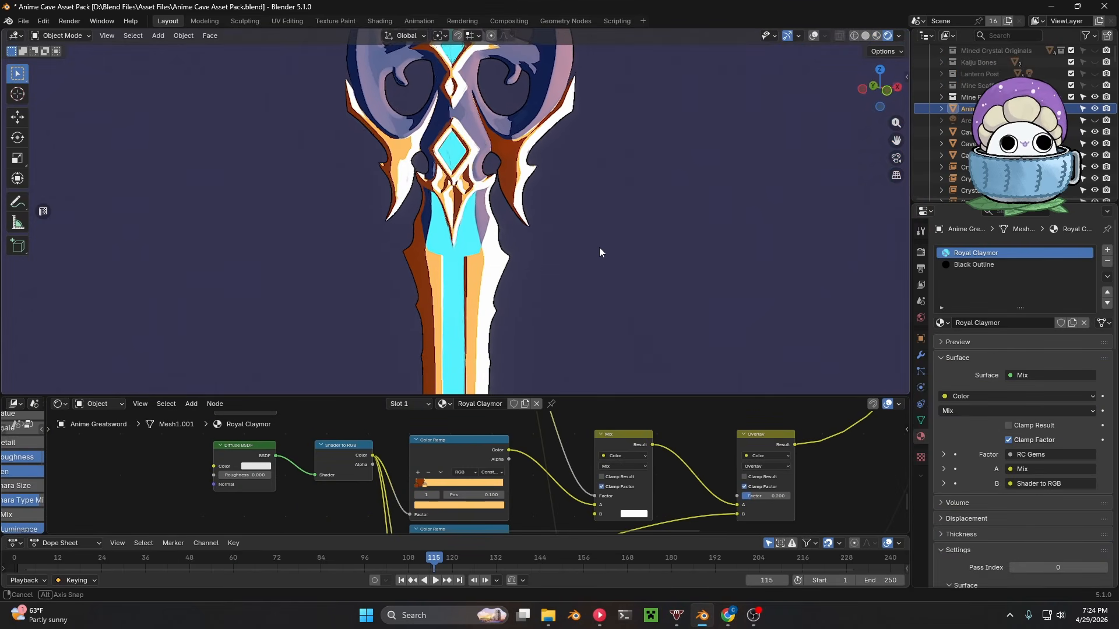
{"action": "scroll", "coordinate": [600, 247], "scroll_direction": "down", "scroll_amount": 3}
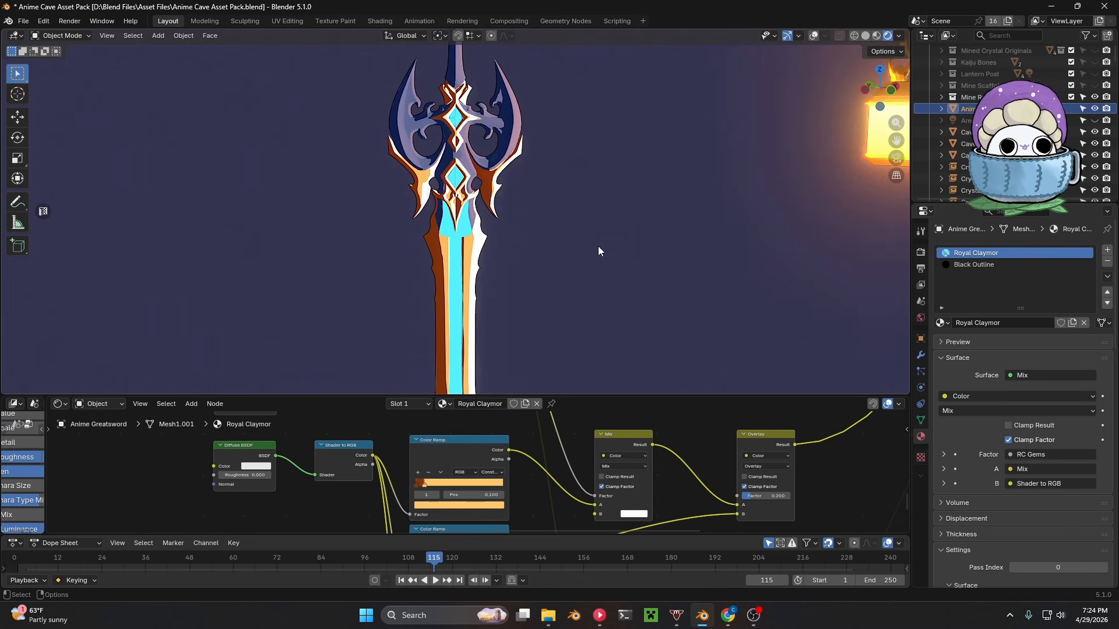
{"action": "middle_click_drag", "start_coordinate": [498, 474], "coordinate": [502, 468]}
{"action": "middle_click_drag", "start_coordinate": [500, 245], "coordinate": [510, 246]}
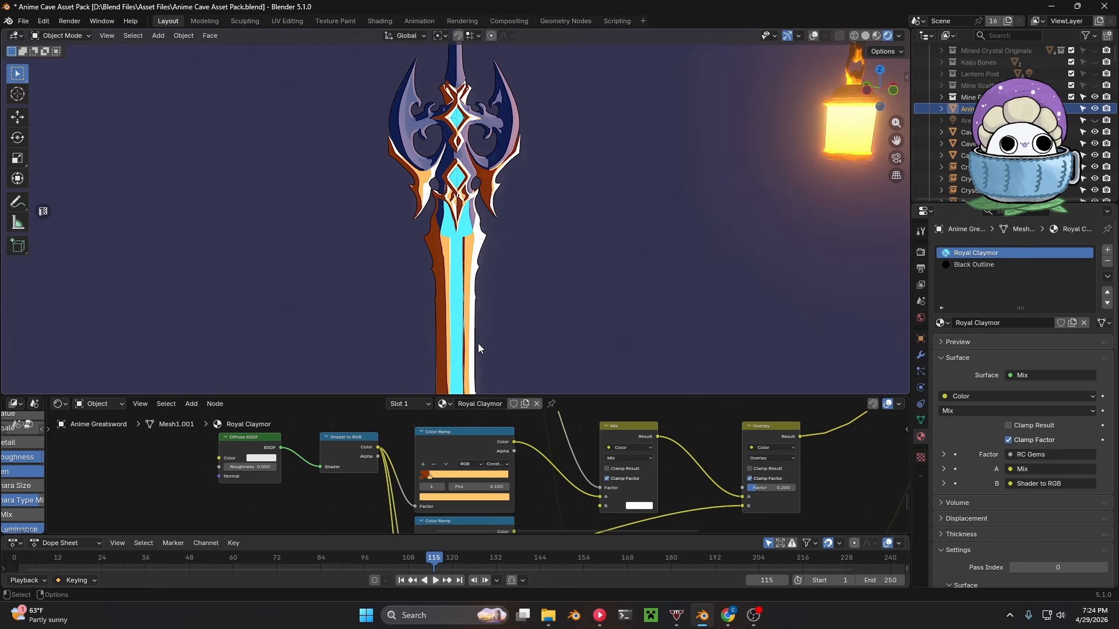
{"action": "scroll", "coordinate": [482, 467], "scroll_direction": "down", "scroll_amount": 7}
{"action": "middle_click_drag", "start_coordinate": [481, 467], "coordinate": [453, 478]}
{"action": "scroll", "coordinate": [468, 448], "scroll_direction": "up", "scroll_amount": 6}
{"action": "scroll", "coordinate": [454, 478], "scroll_direction": "up", "scroll_amount": 5}
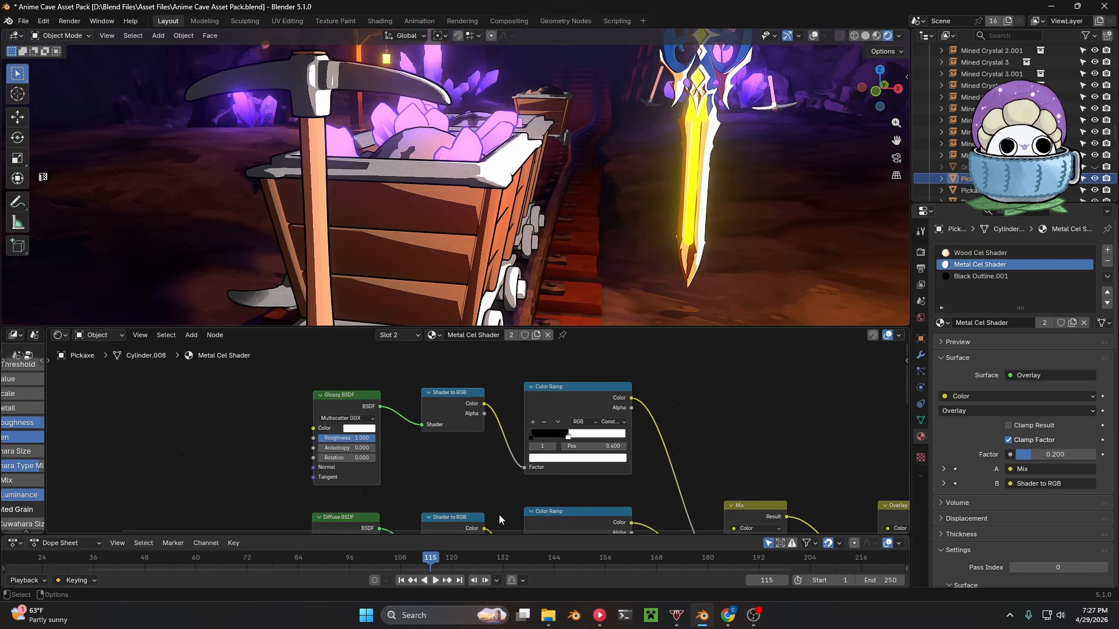
- Examine the Glossy BSDF, Shader to RGB and Color Ramp nodes in the pickaxe's Metal Cel Shader
{"action": "middle_click_drag", "start_coordinate": [499, 515], "coordinate": [465, 480]}
{"action": "left_click", "coordinate": [291, 394]}
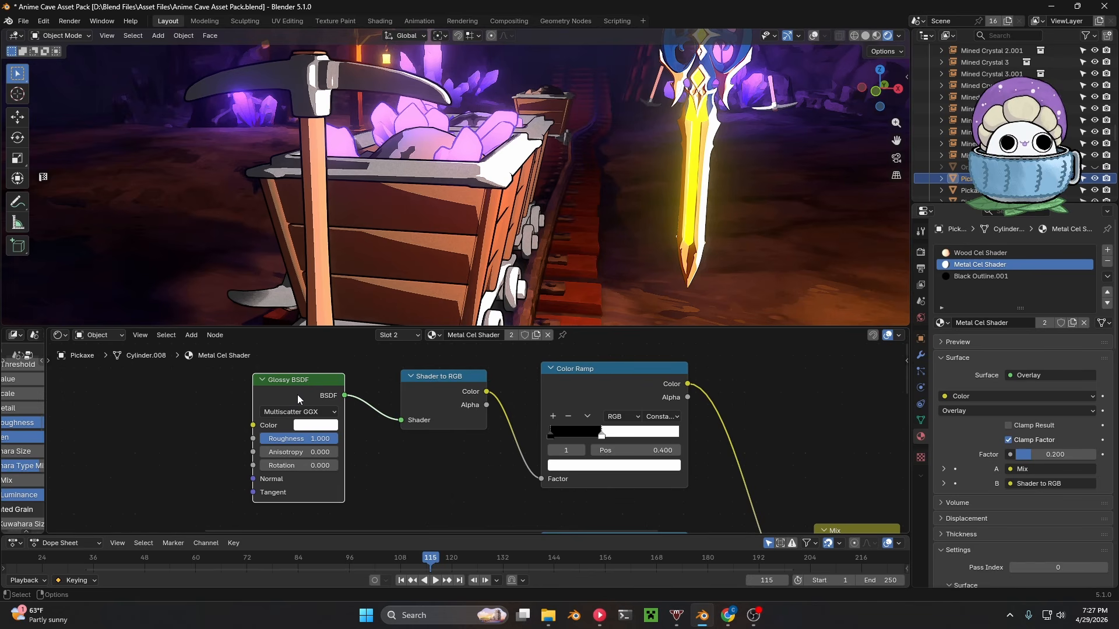
{"action": "left_click", "coordinate": [436, 392]}
{"action": "left_click", "coordinate": [641, 387]}
{"action": "scroll", "coordinate": [639, 383], "scroll_direction": "up", "scroll_amount": 1}
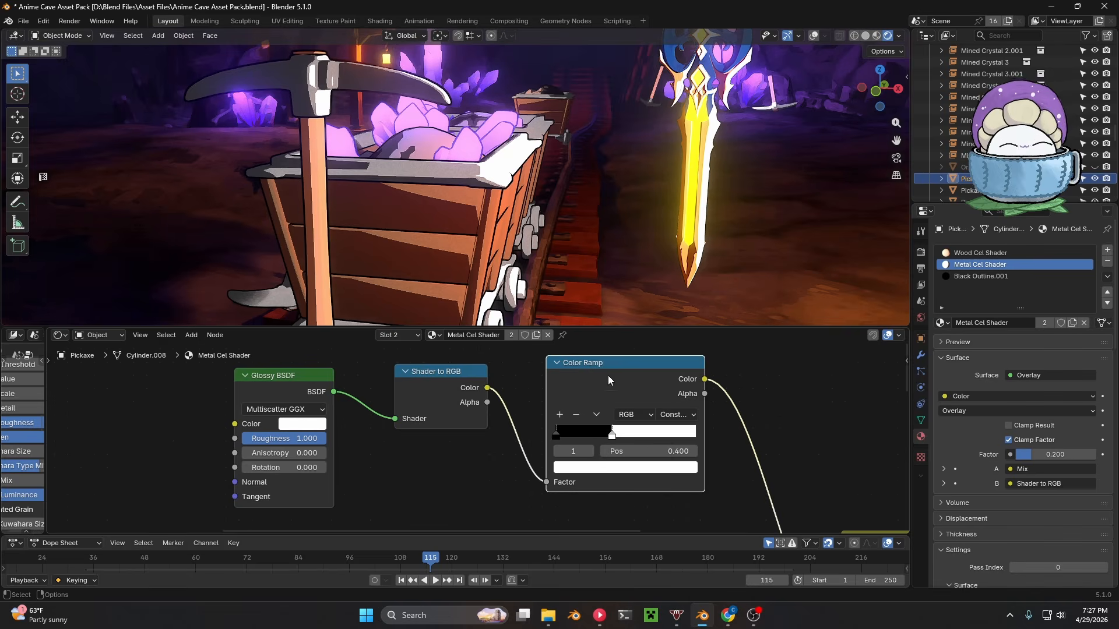
- Try shifting the white stop on the glossy Color Ramp, undo the change, and view the pickaxe head
{"action": "scroll", "coordinate": [608, 379], "scroll_direction": "down", "scroll_amount": 1}
{"action": "left_click_drag", "start_coordinate": [563, 419], "coordinate": [539, 420]}
{"action": "key", "text": "ctrl+z"}
{"action": "middle_click_drag", "start_coordinate": [606, 250], "coordinate": [615, 239]}
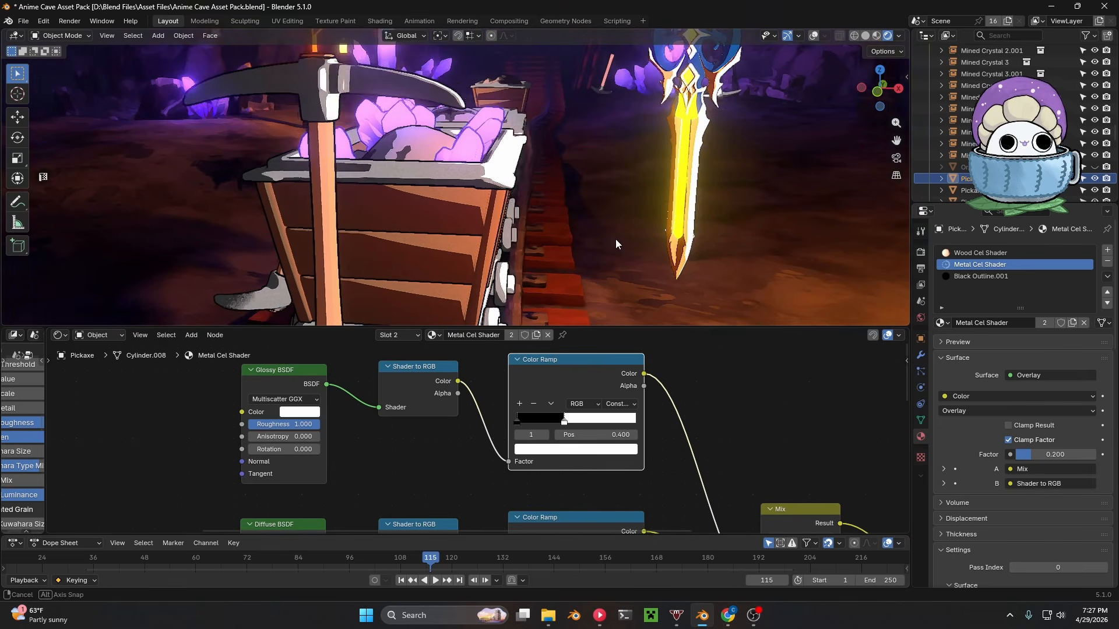
- Inspect the metal shader's Mix and Overlay nodes and try tinting the Mix node's white B colour
{"action": "middle_click_drag", "start_coordinate": [630, 375], "coordinate": [549, 513]}
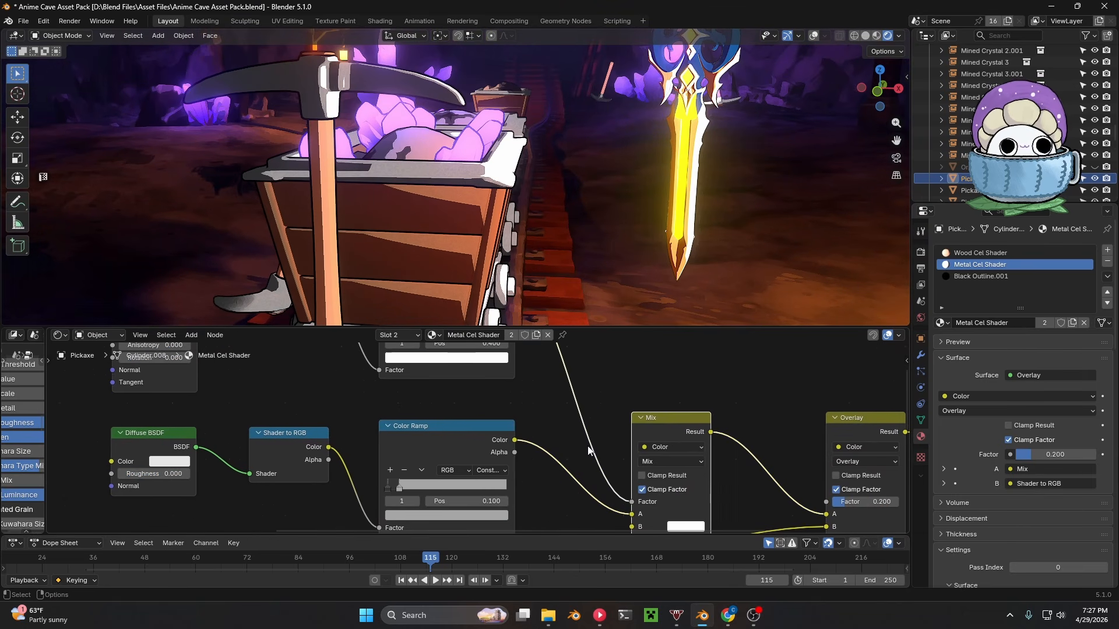
{"action": "scroll", "coordinate": [588, 451], "scroll_direction": "down", "scroll_amount": 3}
{"action": "middle_click_drag", "start_coordinate": [588, 448], "coordinate": [499, 407]}
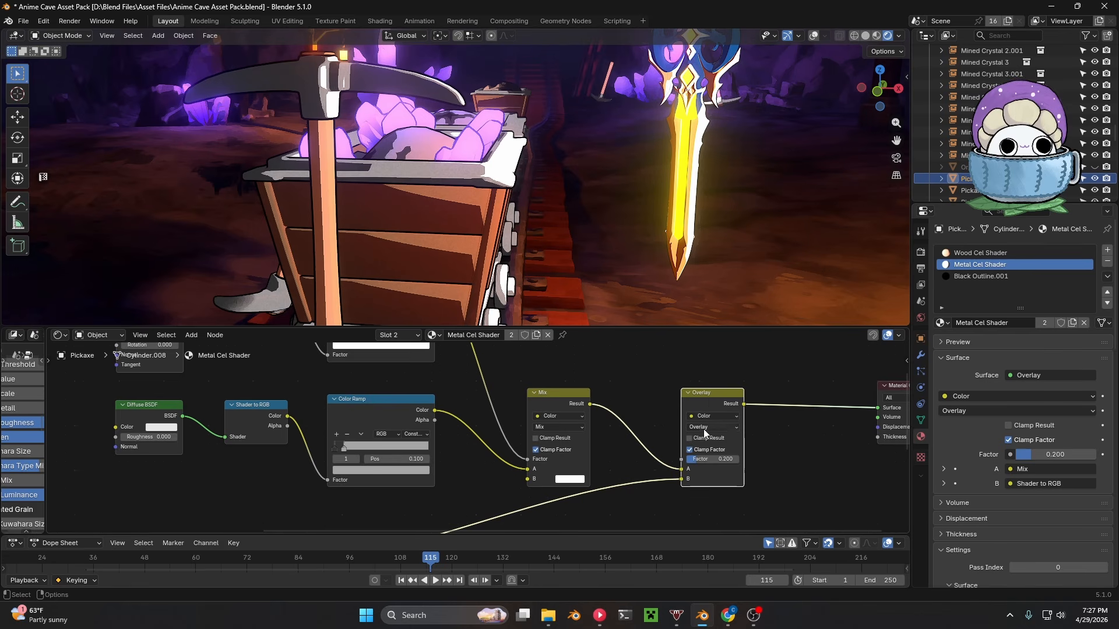
{"action": "scroll", "coordinate": [630, 442], "scroll_direction": "up", "scroll_amount": 1}
{"action": "left_click", "coordinate": [574, 482]}
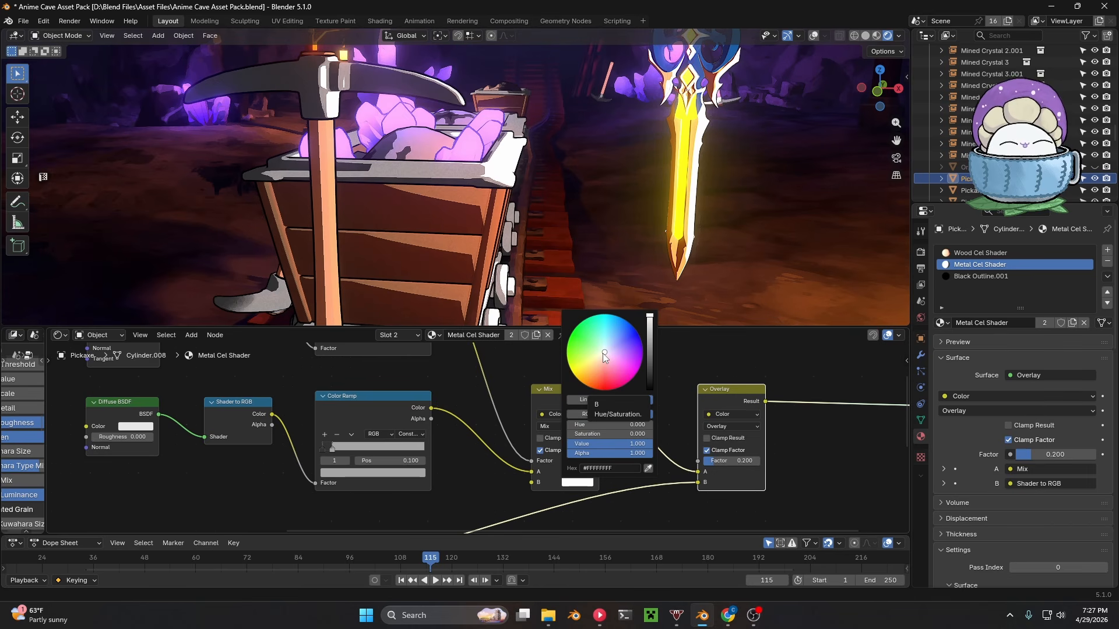
{"action": "mouse_move", "coordinate": [603, 352]}
{"action": "left_mouse_down"}
{"action": "mouse_move", "coordinate": [571, 370]}
{"action": "mouse_move", "coordinate": [606, 390]}
{"action": "left_mouse_up"}
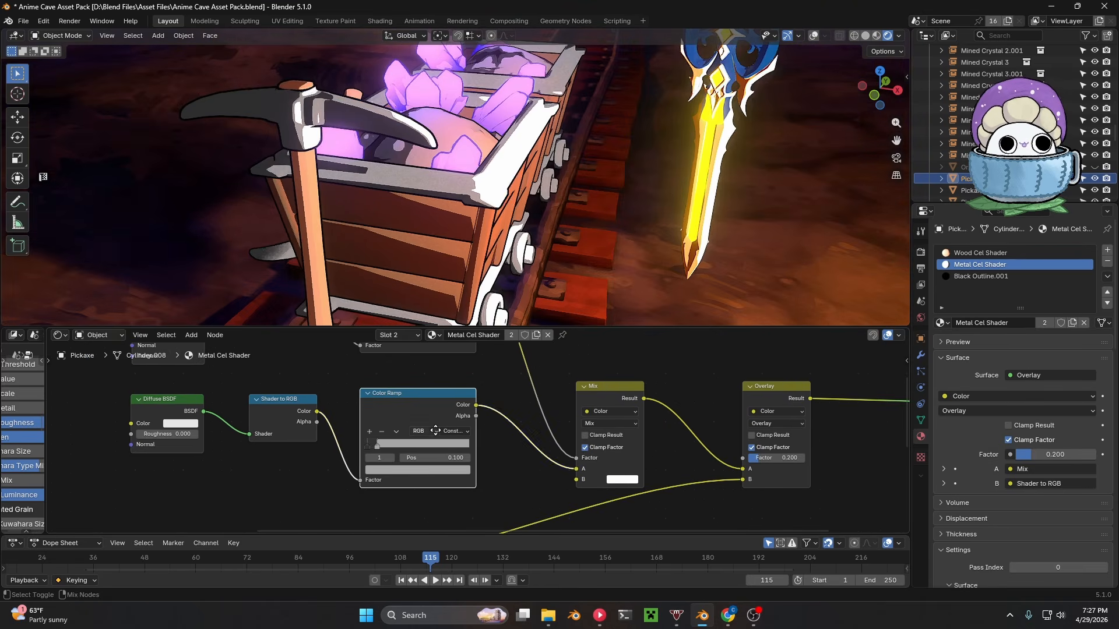
- Place a duplicate of the metal shader's diffuse Color Ramp directly below the original
{"action": "key", "text": "g"}
{"action": "key", "text": "y"}
{"action": "left_click", "coordinate": [413, 500]}
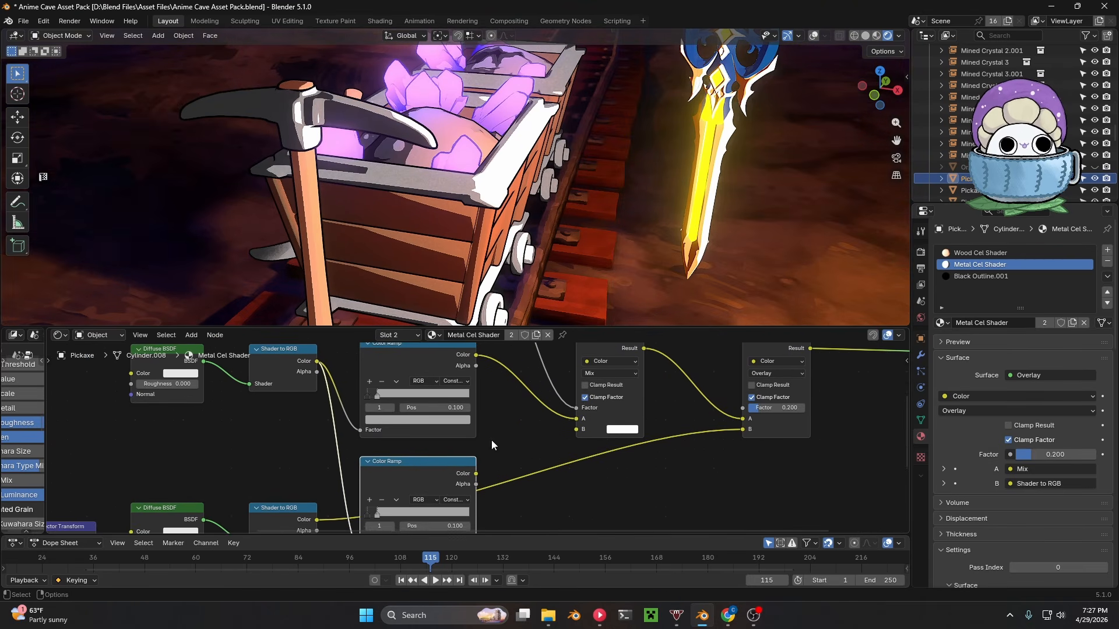
- Recolour the original diffuse Color Ramp's light stop gold and its dark stop deep brown
{"action": "middle_click_drag", "start_coordinate": [499, 439], "coordinate": [485, 503]}
{"action": "scroll", "coordinate": [485, 502], "scroll_direction": "up", "scroll_amount": 1}
{"action": "left_click", "coordinate": [362, 502]}
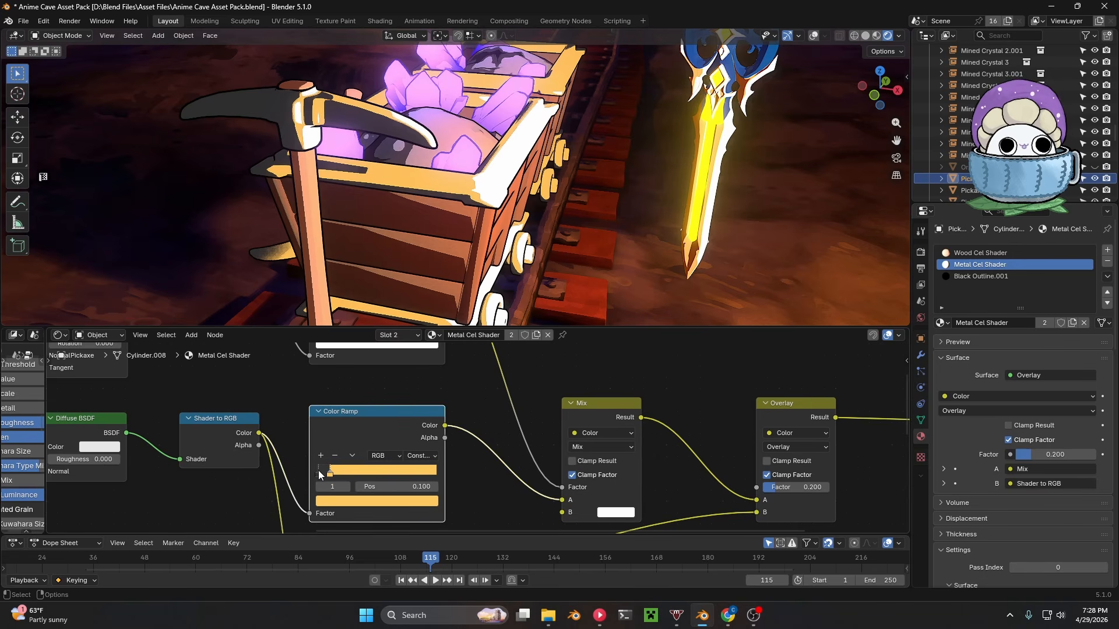
{"action": "left_click", "coordinate": [318, 471]}
{"action": "left_click", "coordinate": [345, 498]}
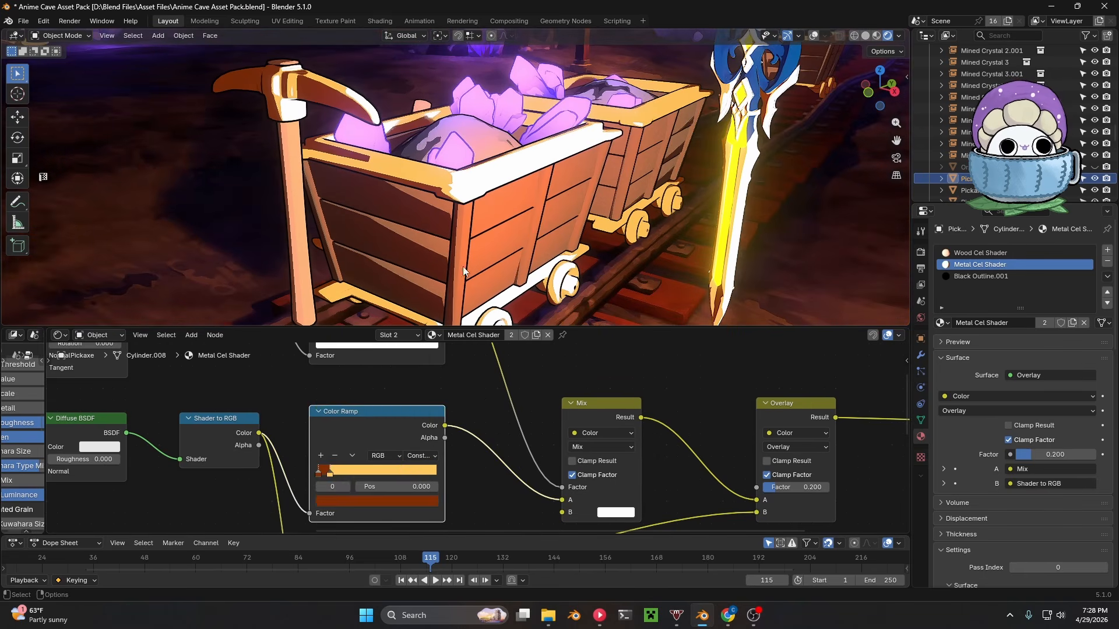
- Set the Mix node's B colour to pale yellow, hue about 0.134 and saturation about 0.343, and check the mine cart
{"action": "scroll", "coordinate": [527, 236], "scroll_direction": "up", "scroll_amount": 4}
{"action": "middle_click_drag", "start_coordinate": [527, 236], "coordinate": [526, 247]}
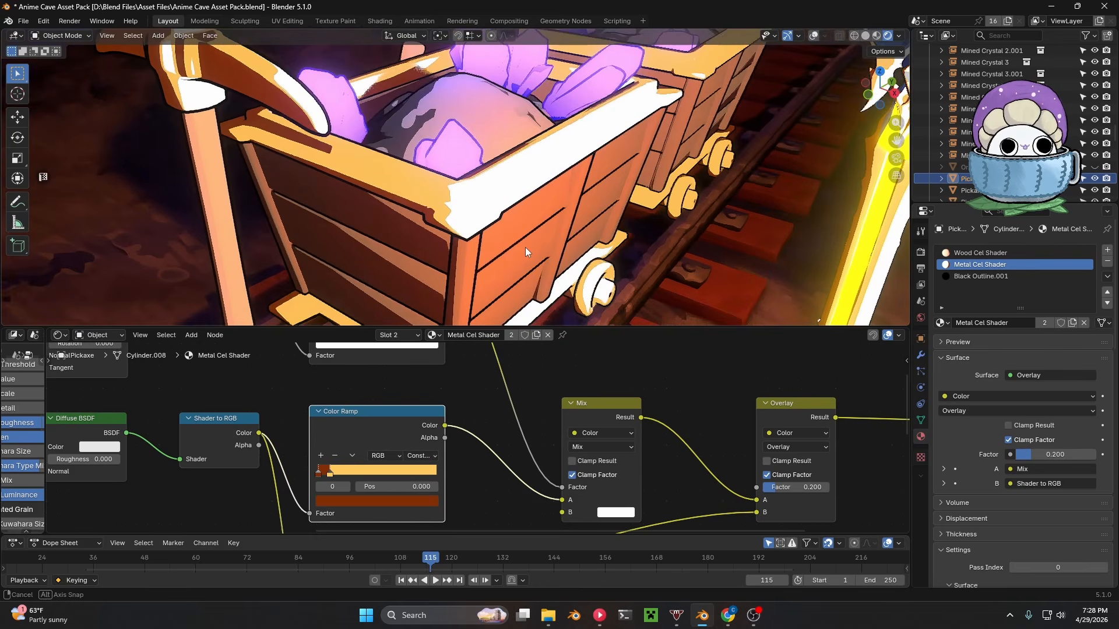
{"action": "left_click", "coordinate": [622, 516]}
{"action": "left_click_drag", "start_coordinate": [647, 359], "coordinate": [642, 365]}
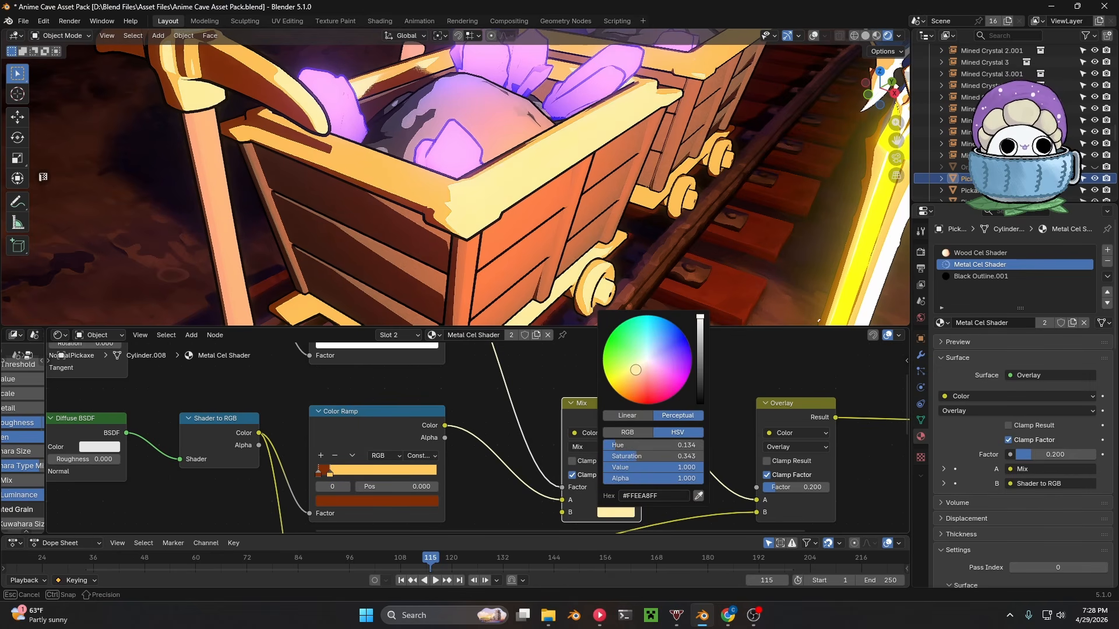
{"action": "scroll", "coordinate": [596, 246], "scroll_direction": "down", "scroll_amount": 4}
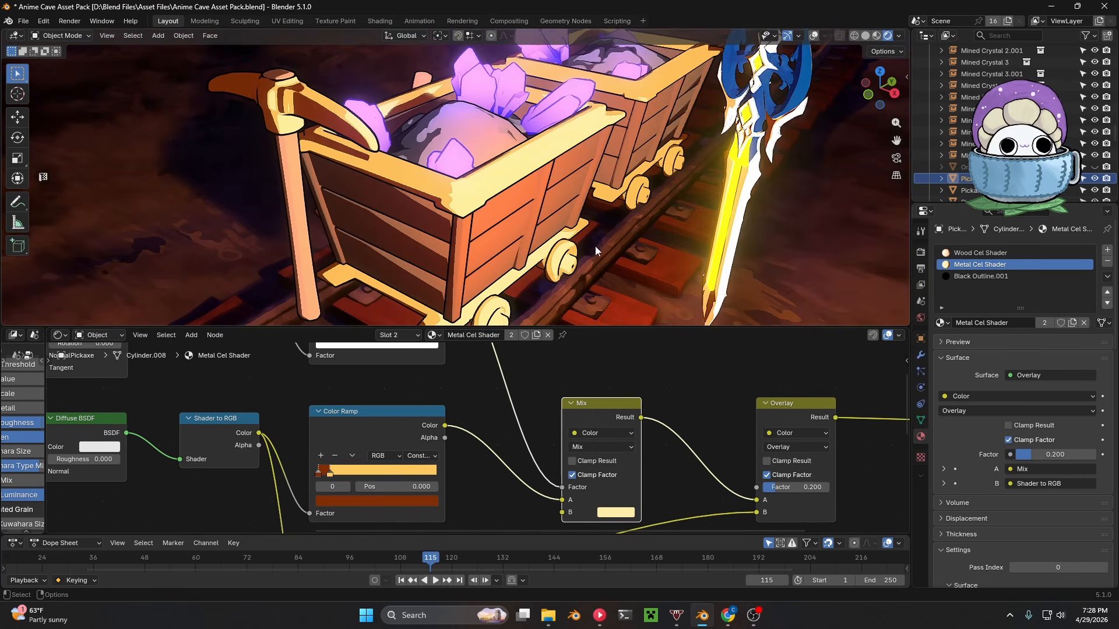
{"action": "middle_click_drag", "start_coordinate": [596, 246], "coordinate": [501, 268]}
{"action": "scroll", "coordinate": [467, 260], "scroll_direction": "up", "scroll_amount": 2}
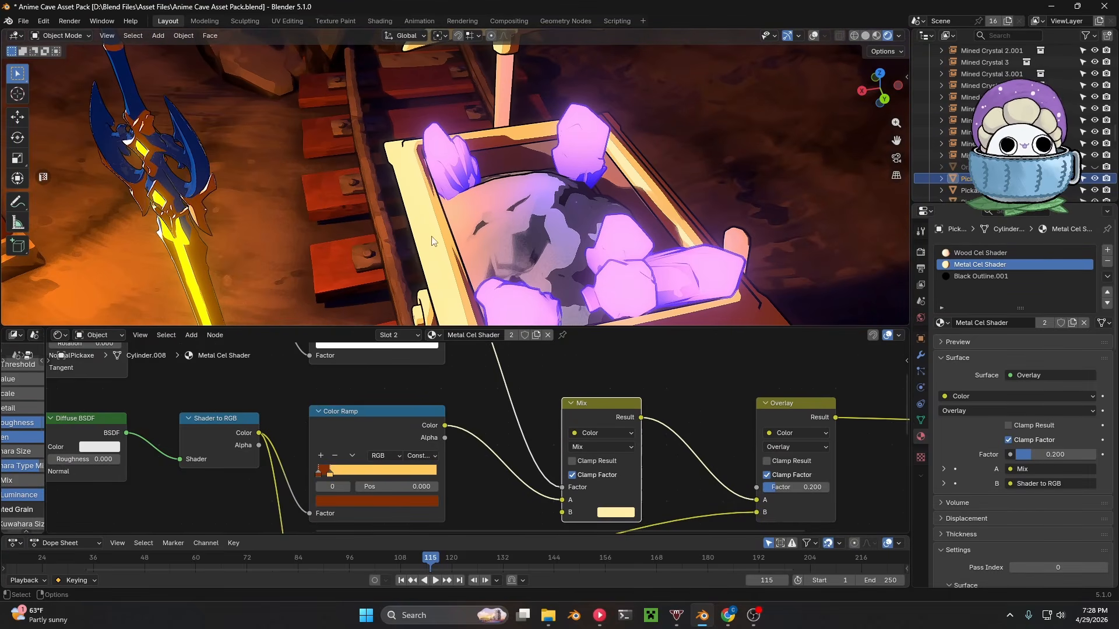
{"action": "middle_click_drag", "start_coordinate": [432, 241], "coordinate": [611, 243]}
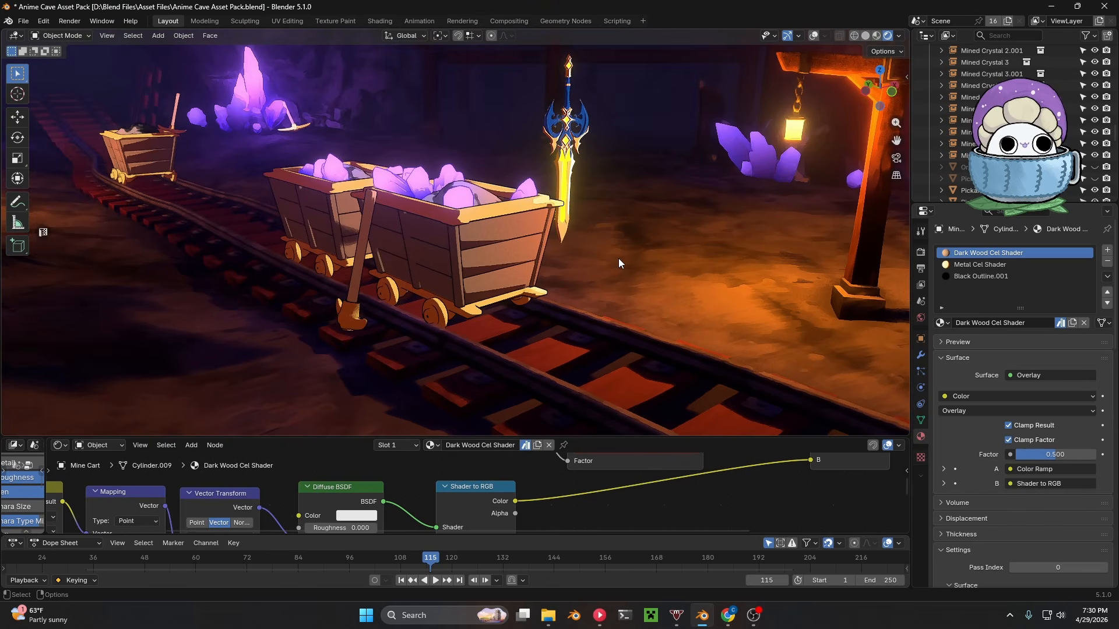
- Turn off Shadow ray visibility for the stone pile in the front mine cart
{"action": "middle_click_drag", "start_coordinate": [618, 263], "coordinate": [617, 270]}
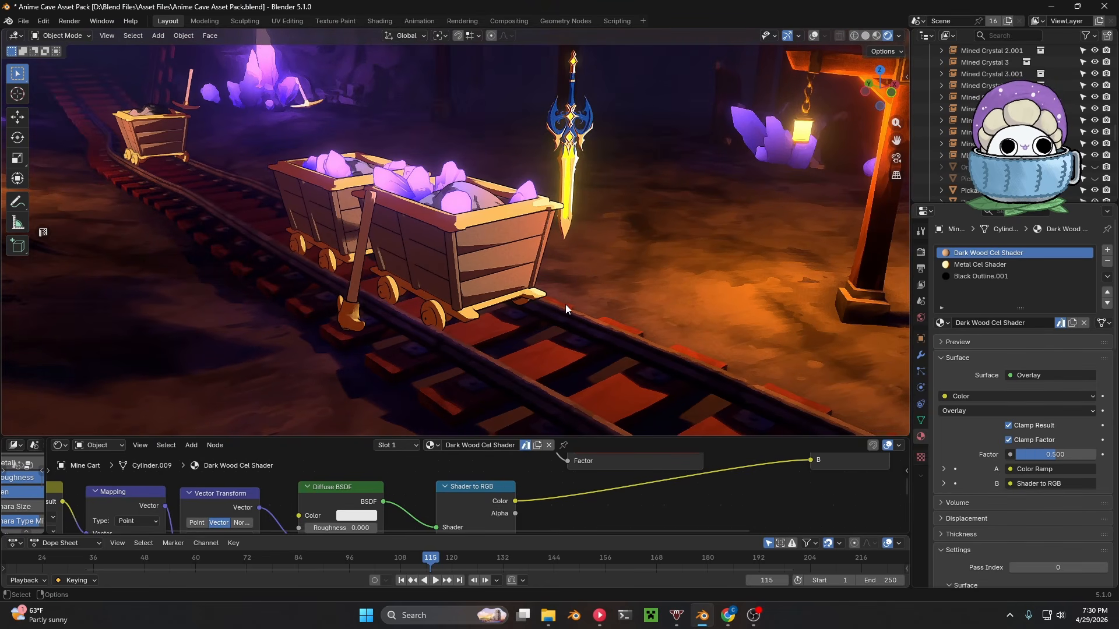
{"action": "middle_click_drag", "start_coordinate": [565, 304], "coordinate": [364, 176]}
{"action": "middle_click_drag", "start_coordinate": [432, 216], "coordinate": [460, 230]}
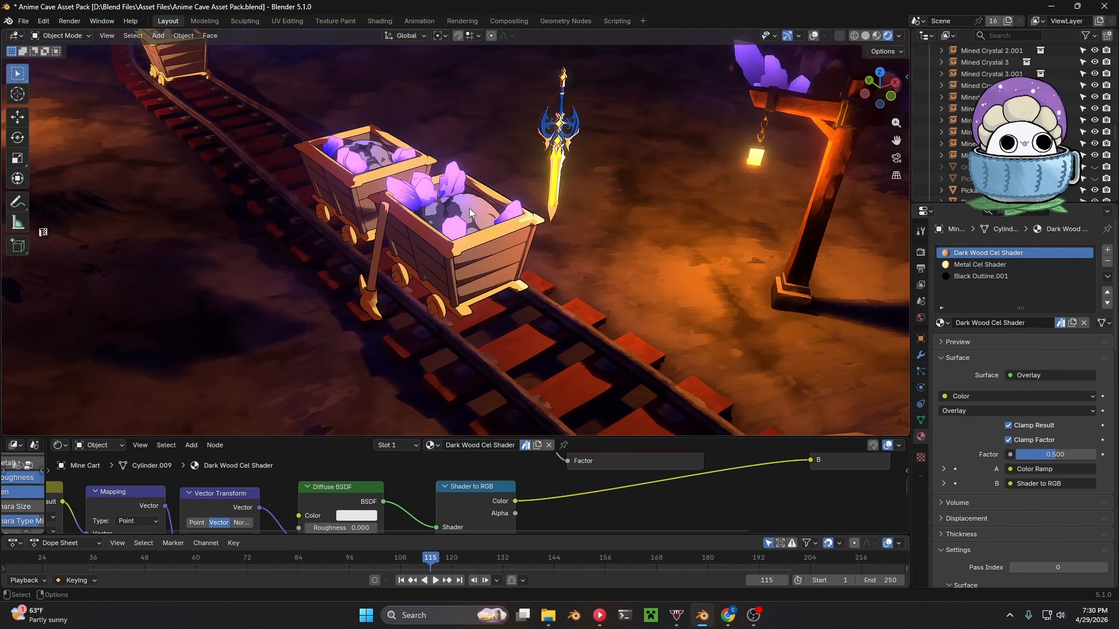
{"action": "left_click", "coordinate": [471, 211]}
{"action": "left_click", "coordinate": [920, 338]}
{"action": "scroll", "coordinate": [996, 353], "scroll_direction": "down", "scroll_amount": 6}
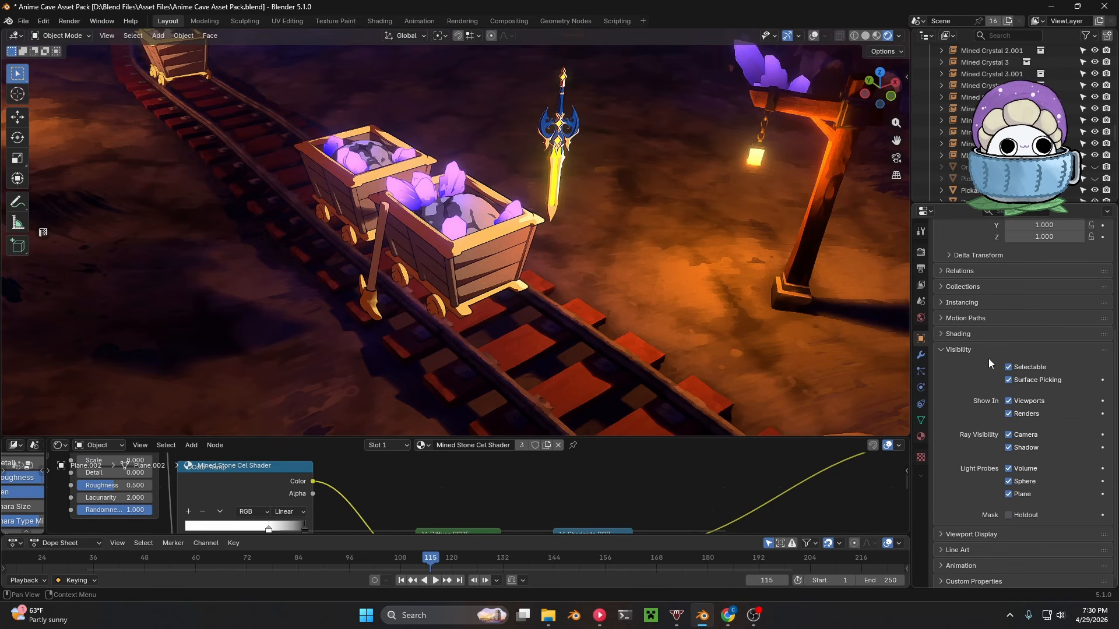
{"action": "left_click", "coordinate": [1008, 446]}
{"action": "scroll", "coordinate": [994, 424], "scroll_direction": "up", "scroll_amount": 3}
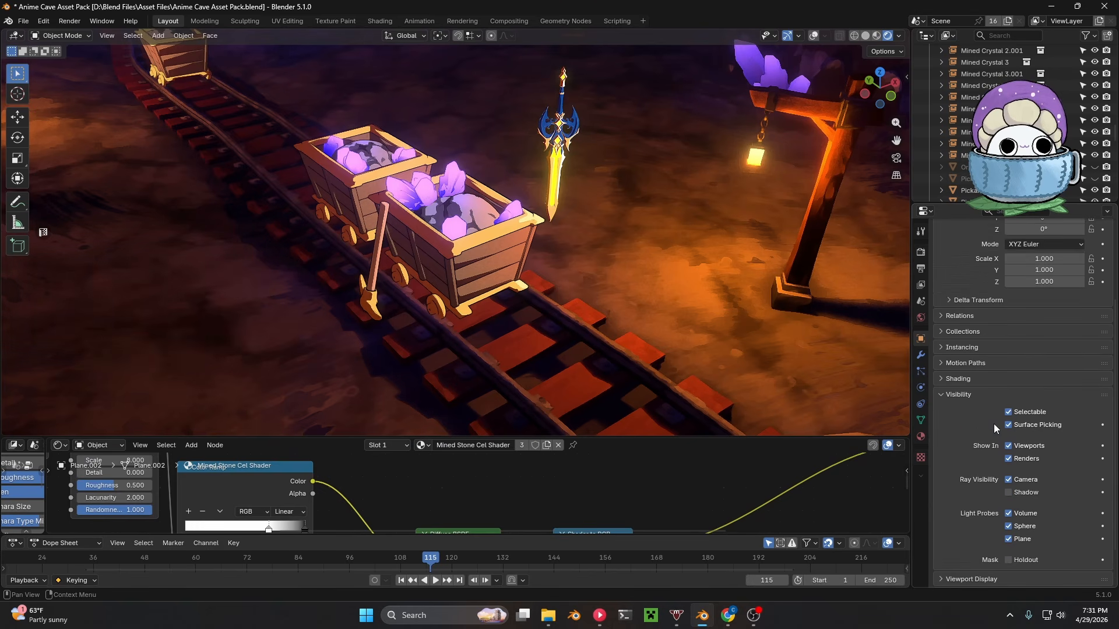
{"action": "scroll", "coordinate": [521, 290], "scroll_direction": "up", "scroll_amount": 3}
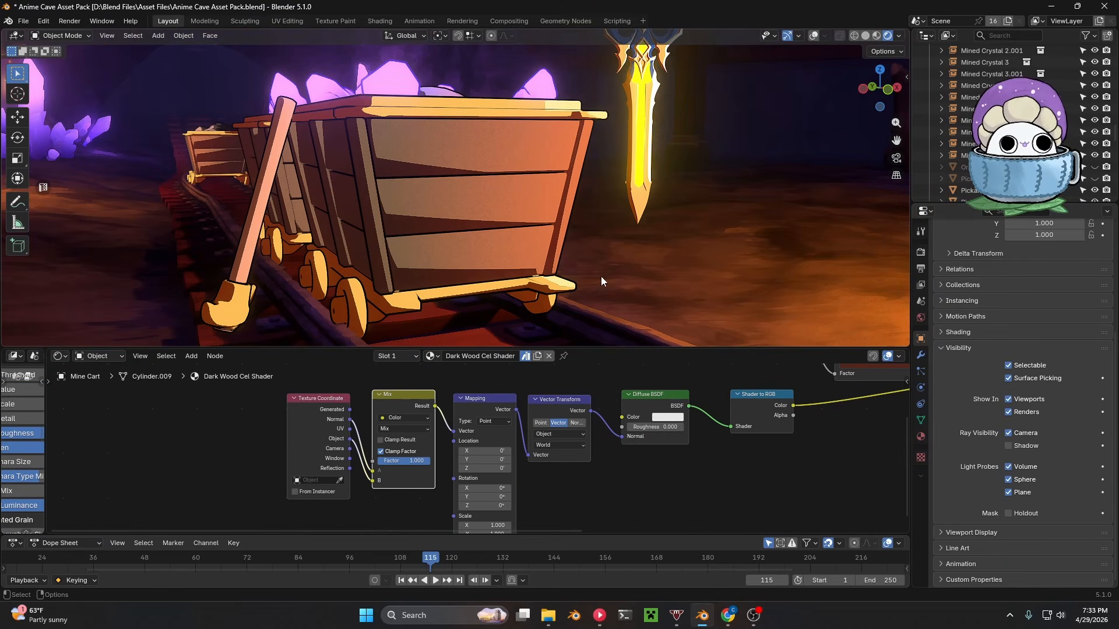
{"action": "mouse_move", "coordinate": [516, 284]}
{"action": "middle_mouse_down"}
{"action": "mouse_move", "coordinate": [591, 274]}
{"action": "mouse_move", "coordinate": [508, 275]}
{"action": "middle_mouse_up"}
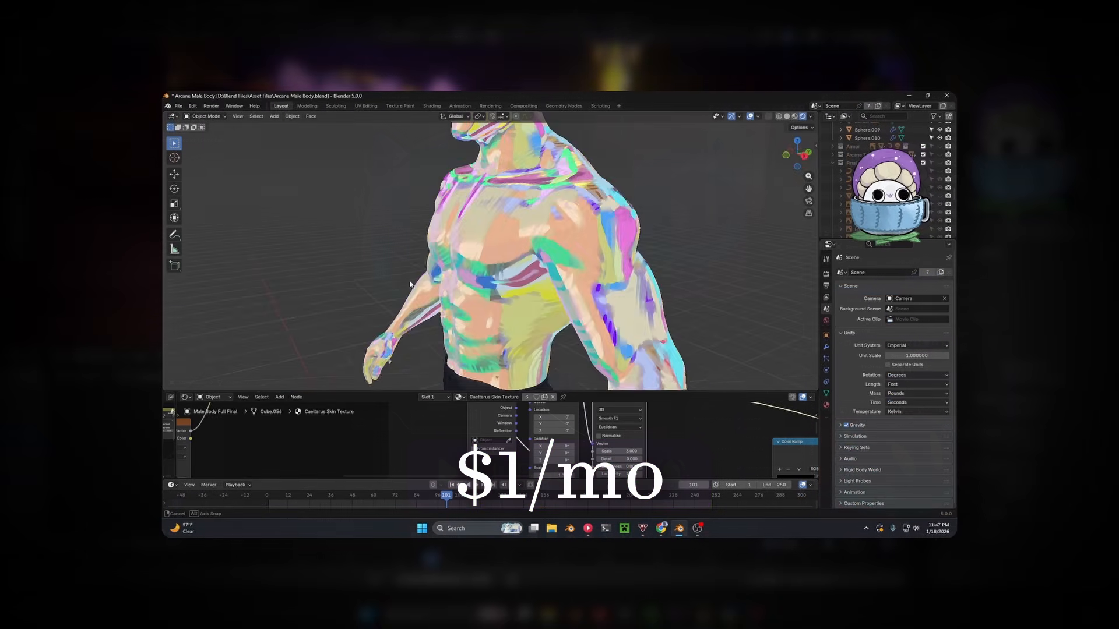
{"action": "middle_click_drag", "start_coordinate": [410, 284], "coordinate": [354, 276]}
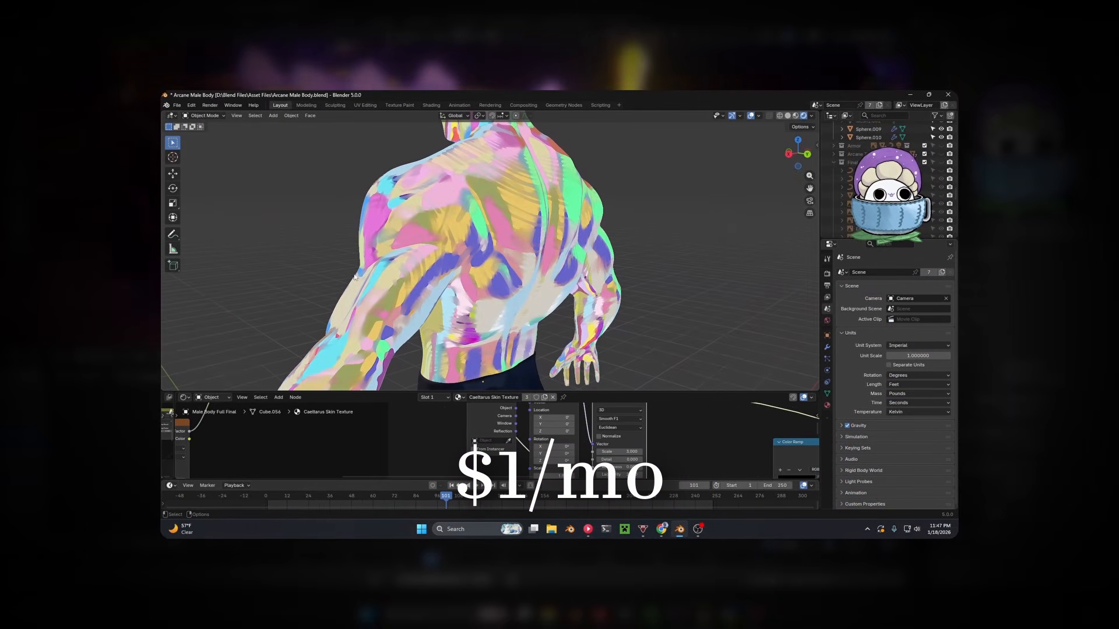